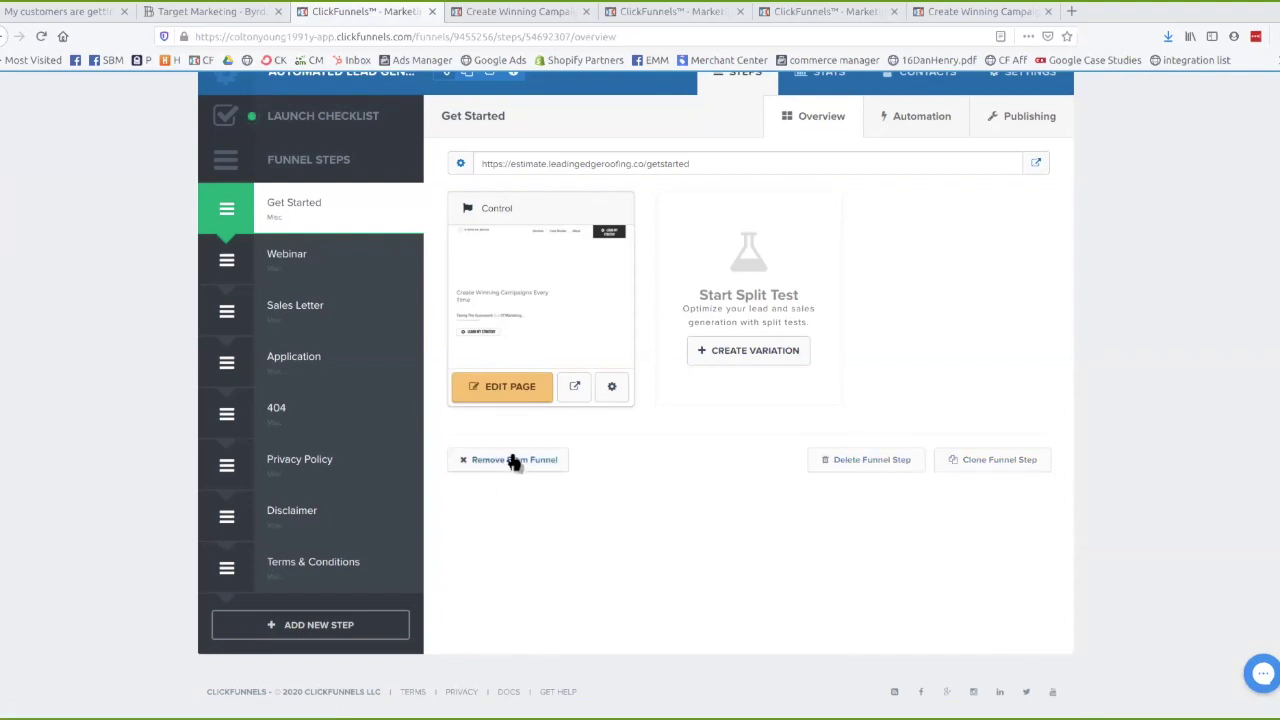
# Open the 404 funnel step and remove it from the funnel
pyautogui.click(308, 572)
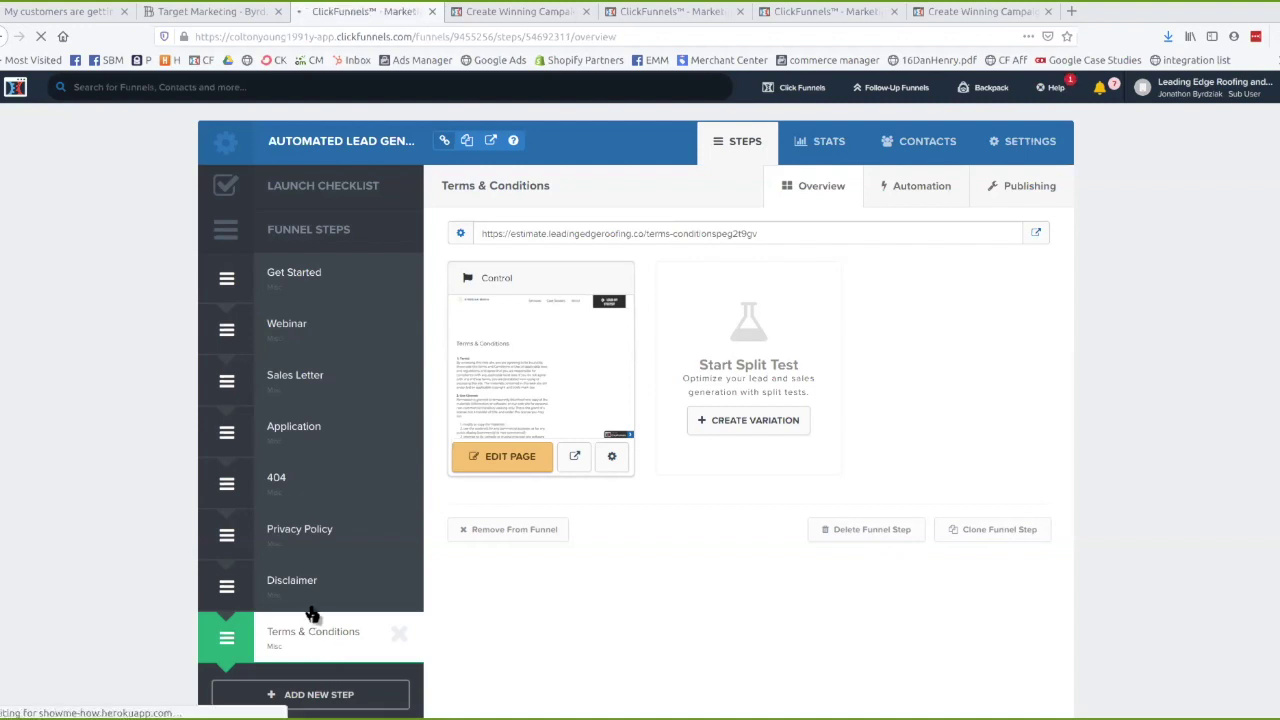
pyautogui.click(285, 480)
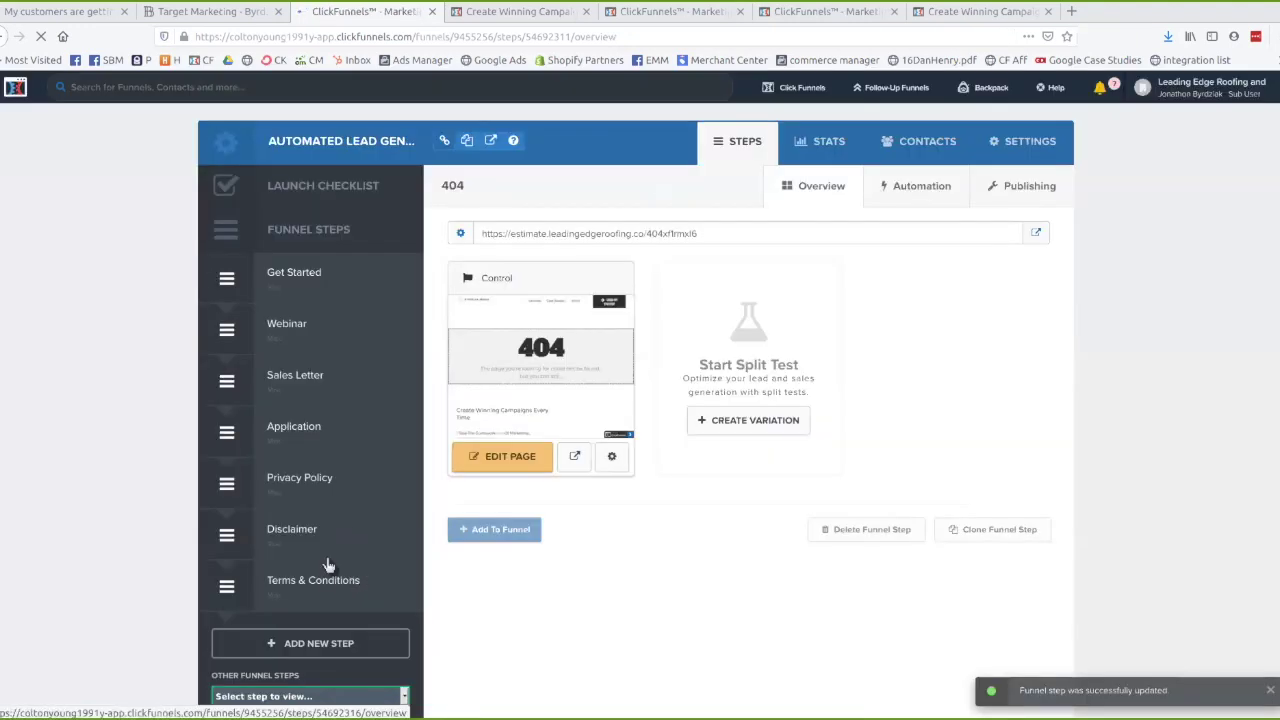
pyautogui.scroll(-2, 305, 643)
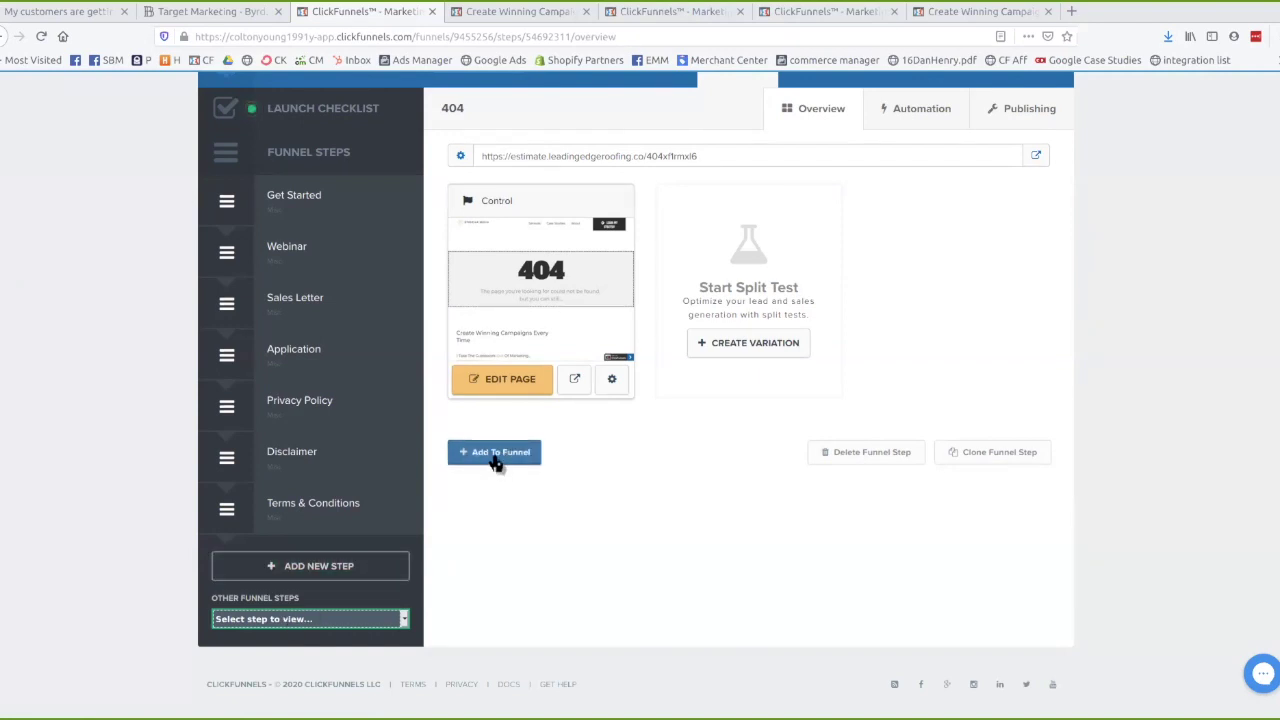
# Reorder the funnel steps so Disclaimer comes before Privacy Policy, and open the Privacy Policy step
pyautogui.moveTo(222, 370); pyautogui.dragTo(215, 535)
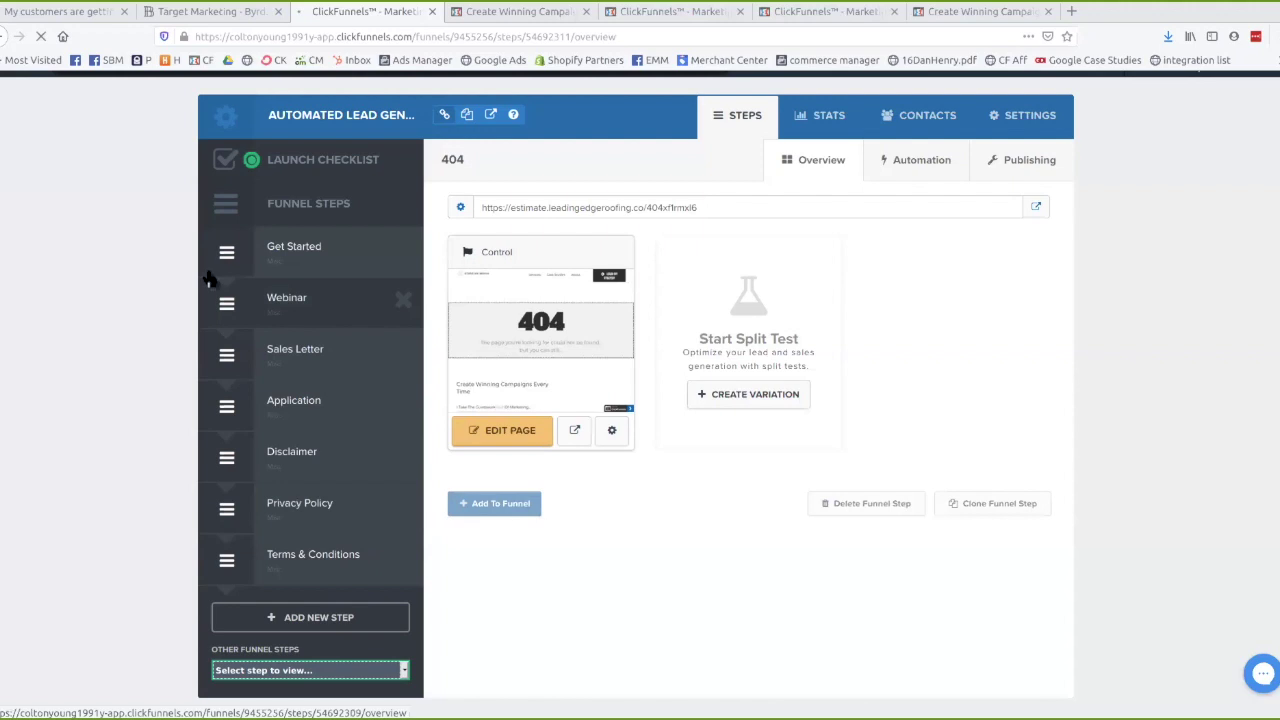
pyautogui.click(227, 406)
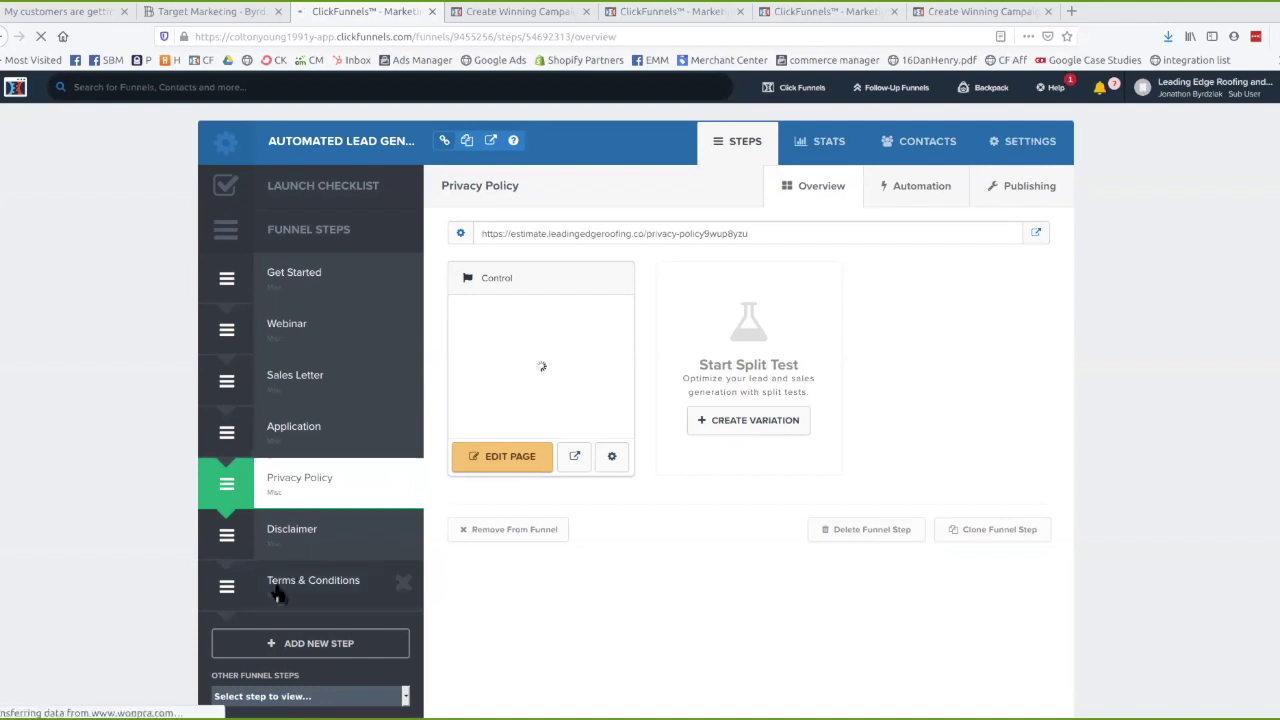
# Add a new funnel step named Temporary with the path "tem"
pyautogui.scroll(-2, 324, 568)
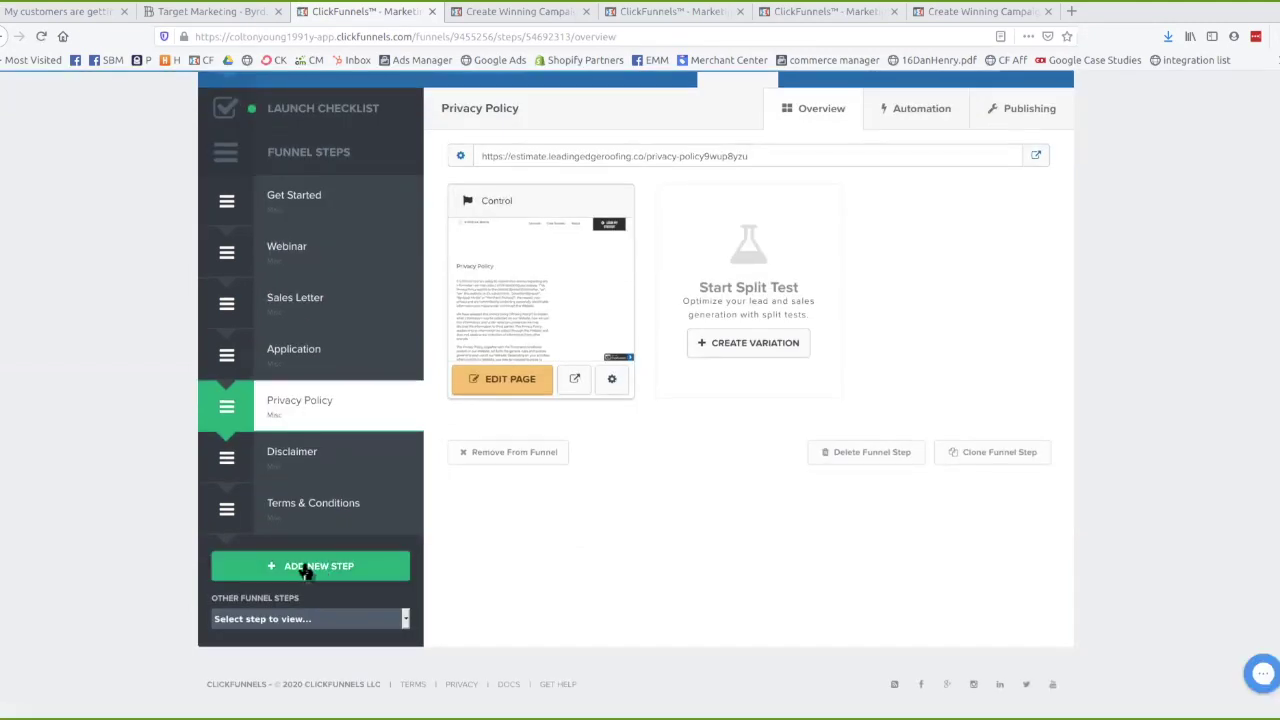
pyautogui.click(307, 571)
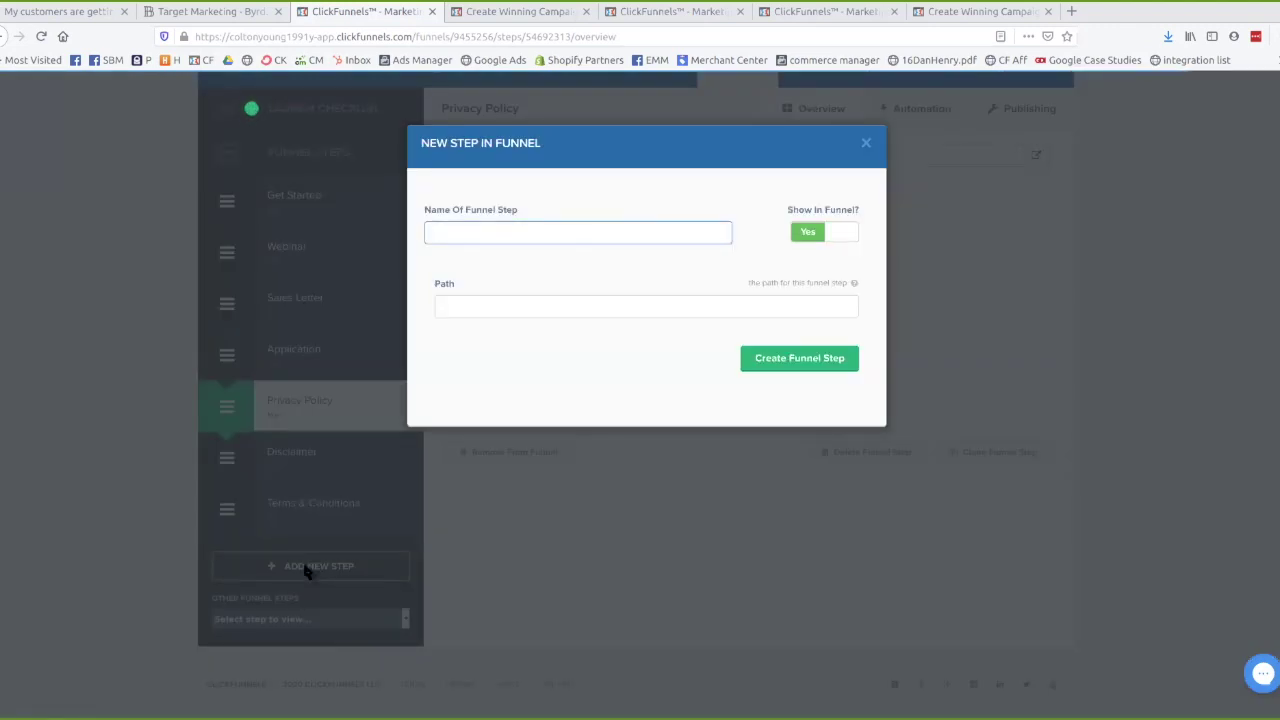
pyautogui.click(467, 236)
pyautogui.write('Temporary')
pyautogui.click(544, 316)
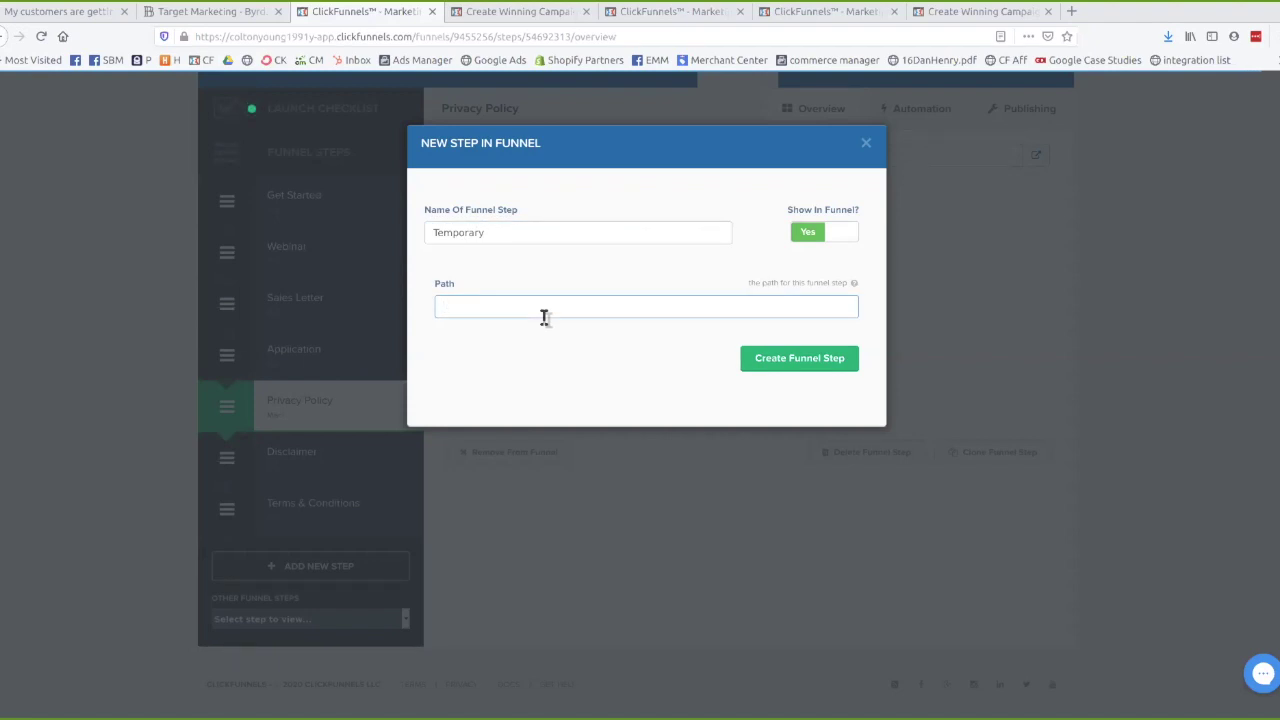
pyautogui.write('tem')
pyautogui.press('Return')
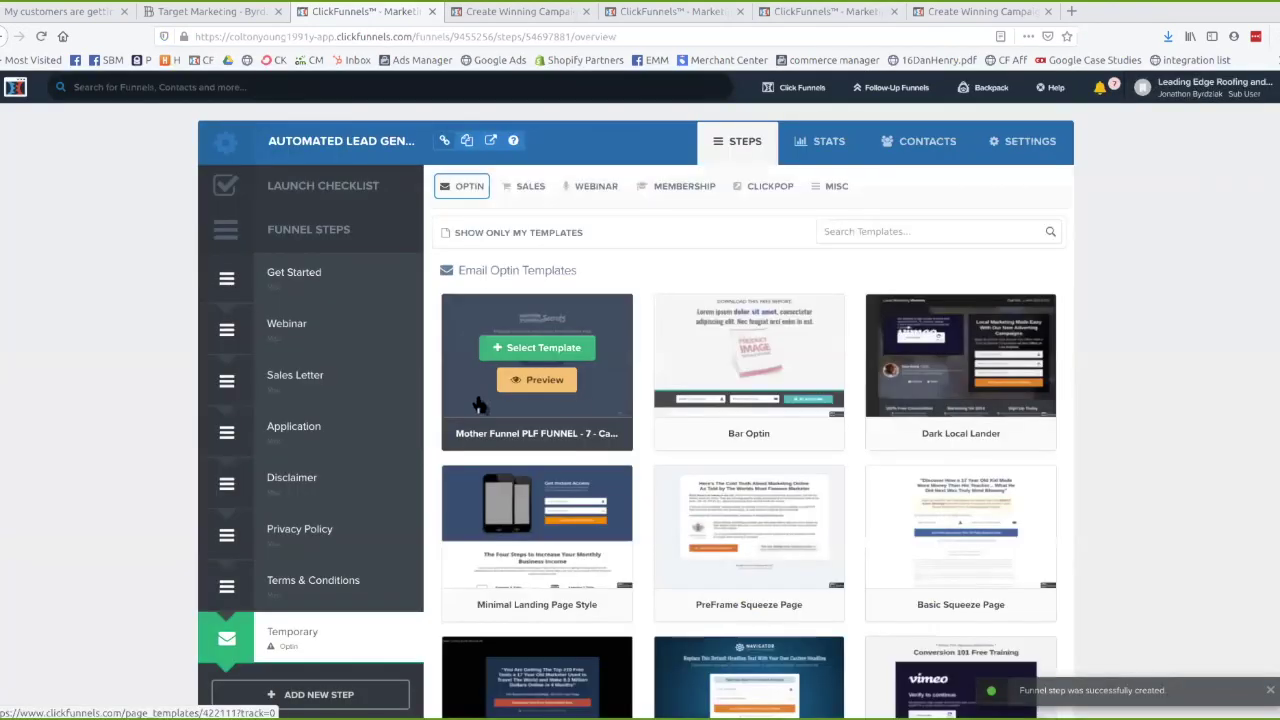
# Examine the opt-in templates and the Webinar and Sales template categories offered for the Temporary step
pyautogui.scroll(-2, 303, 545)
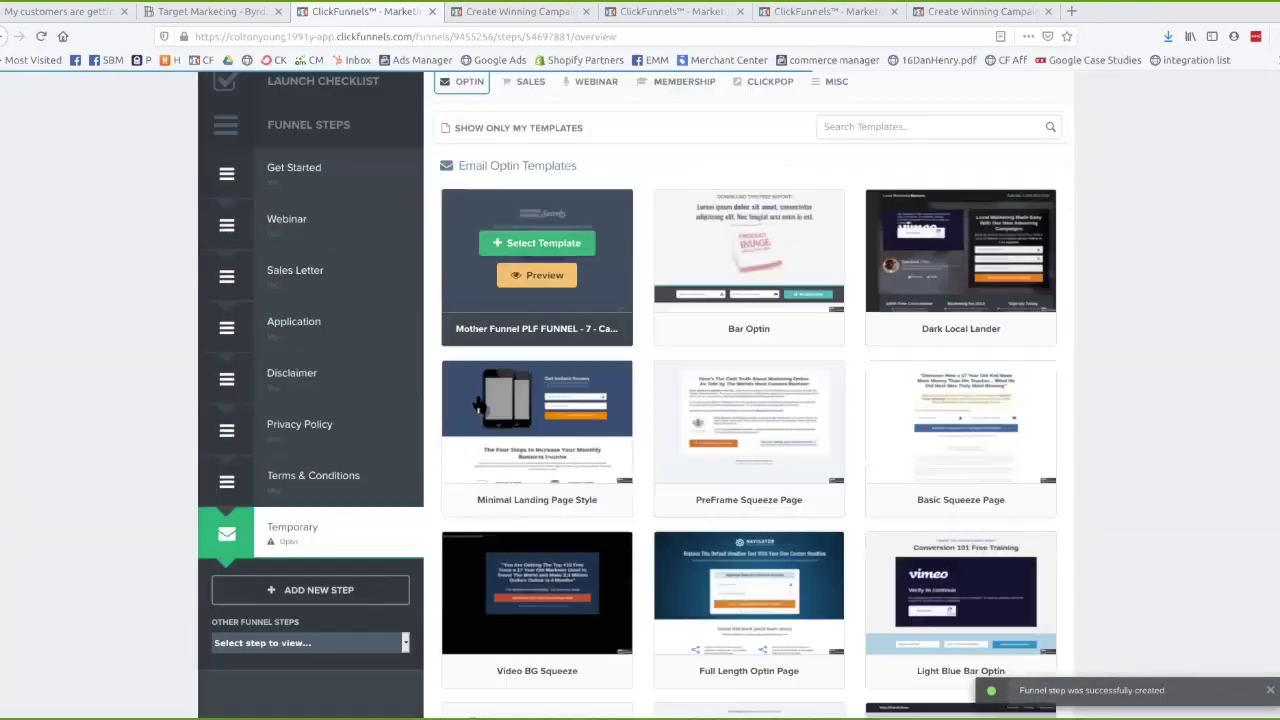
pyautogui.click(272, 548)
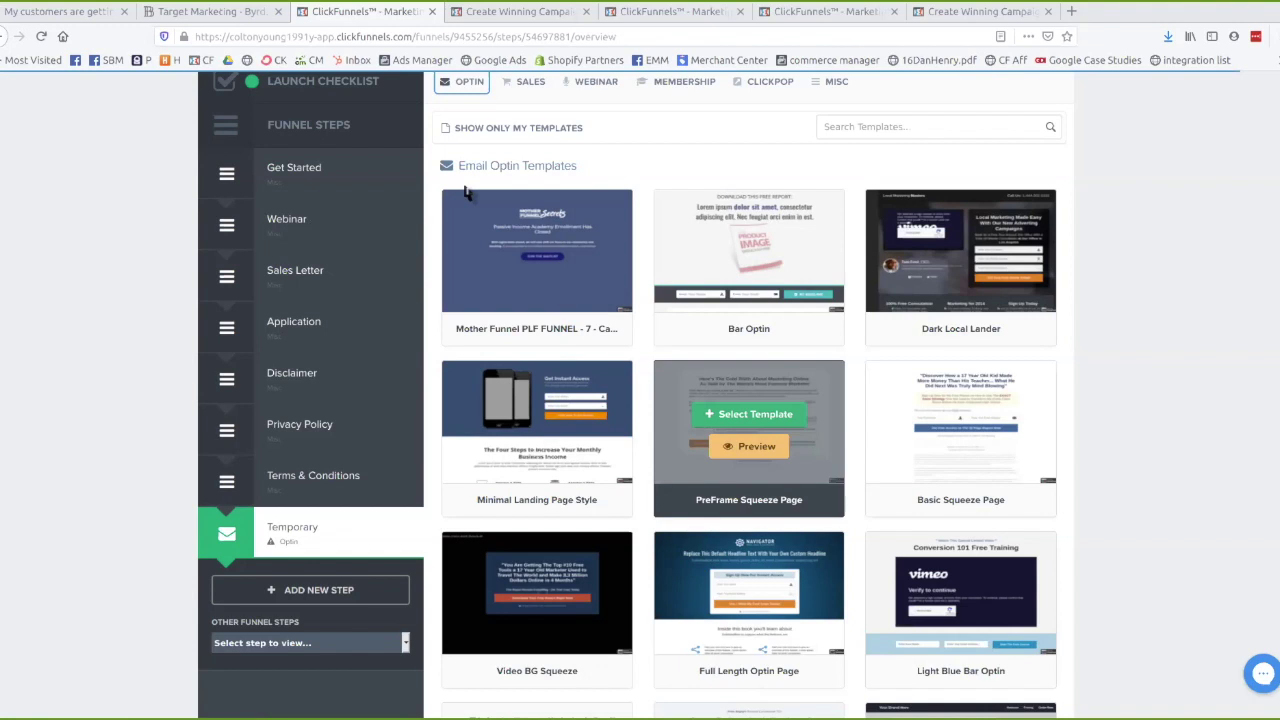
pyautogui.scroll(2, 465, 193)
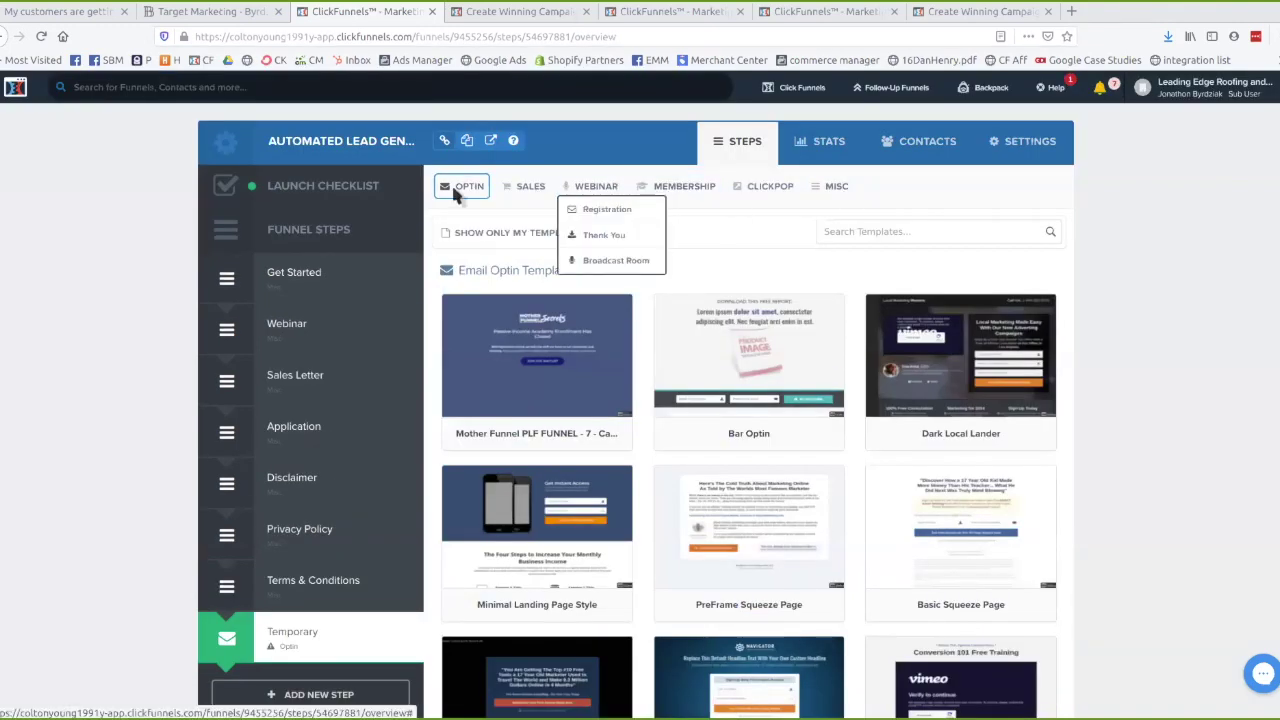
pyautogui.moveTo(592, 192)
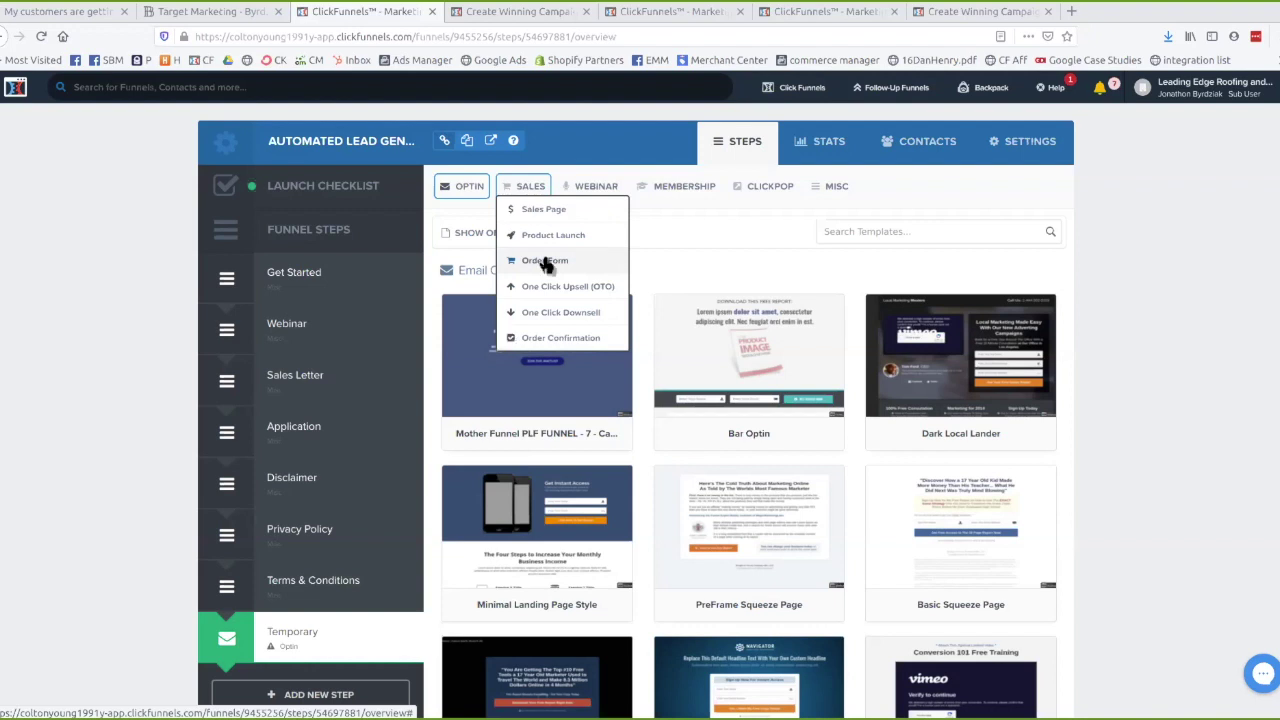
pyautogui.click(522, 198)
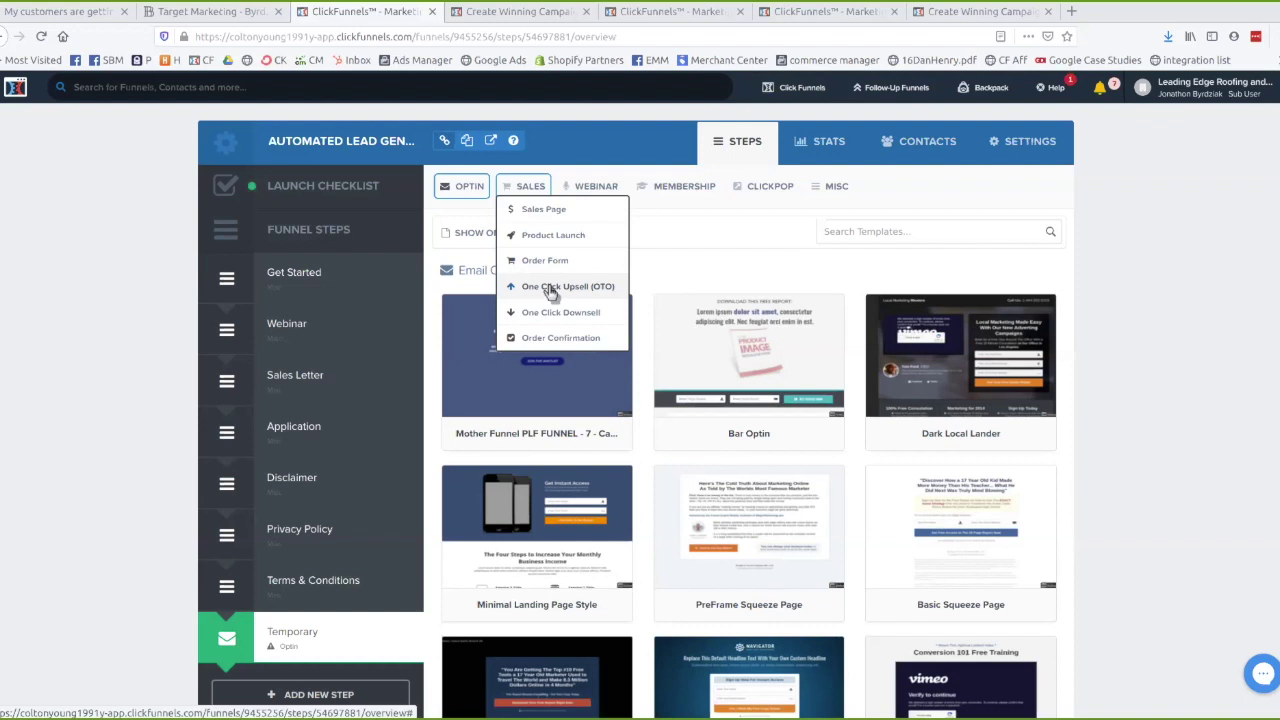
pyautogui.moveTo(525, 186)
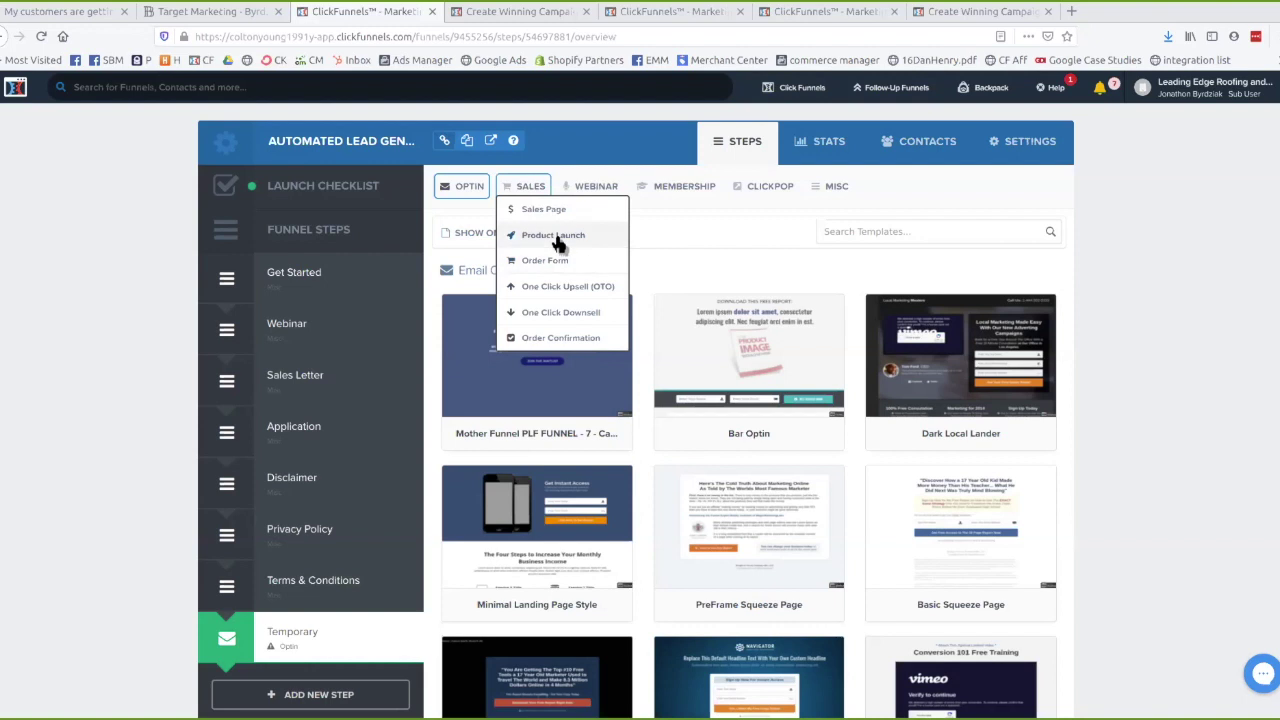
pyautogui.scroll(-2, 660, 440)
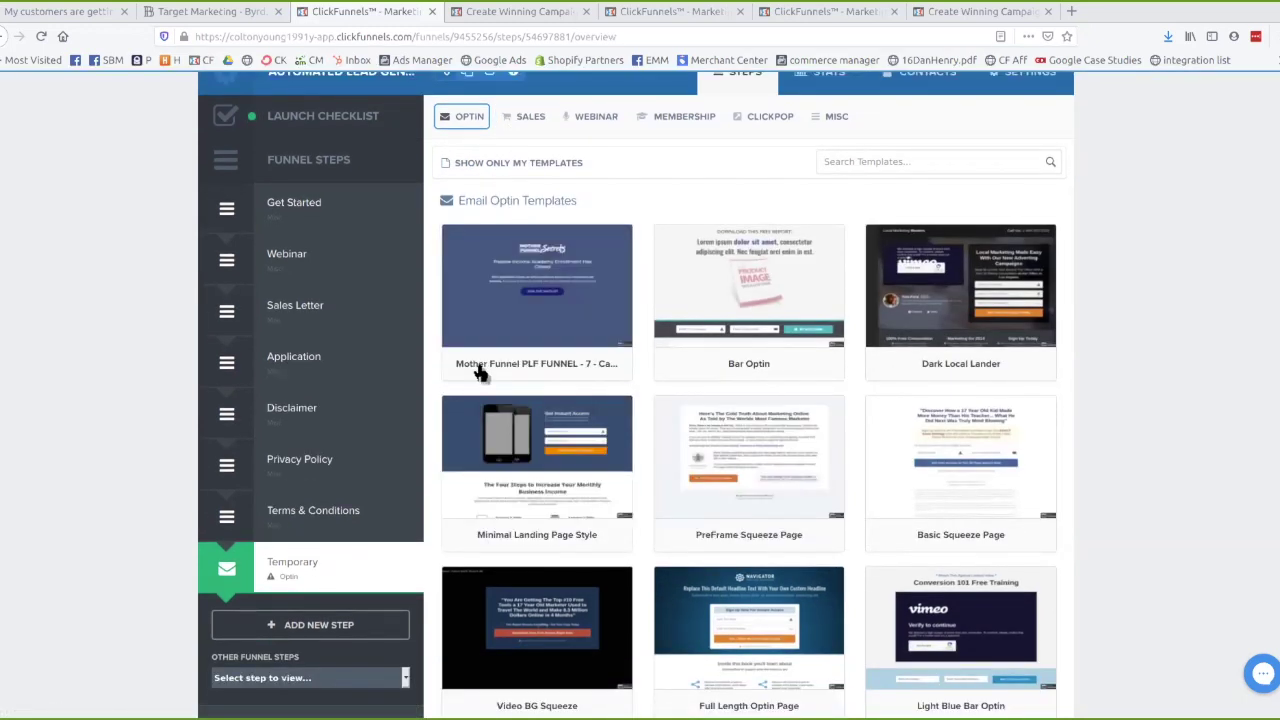
pyautogui.moveTo(755, 290)
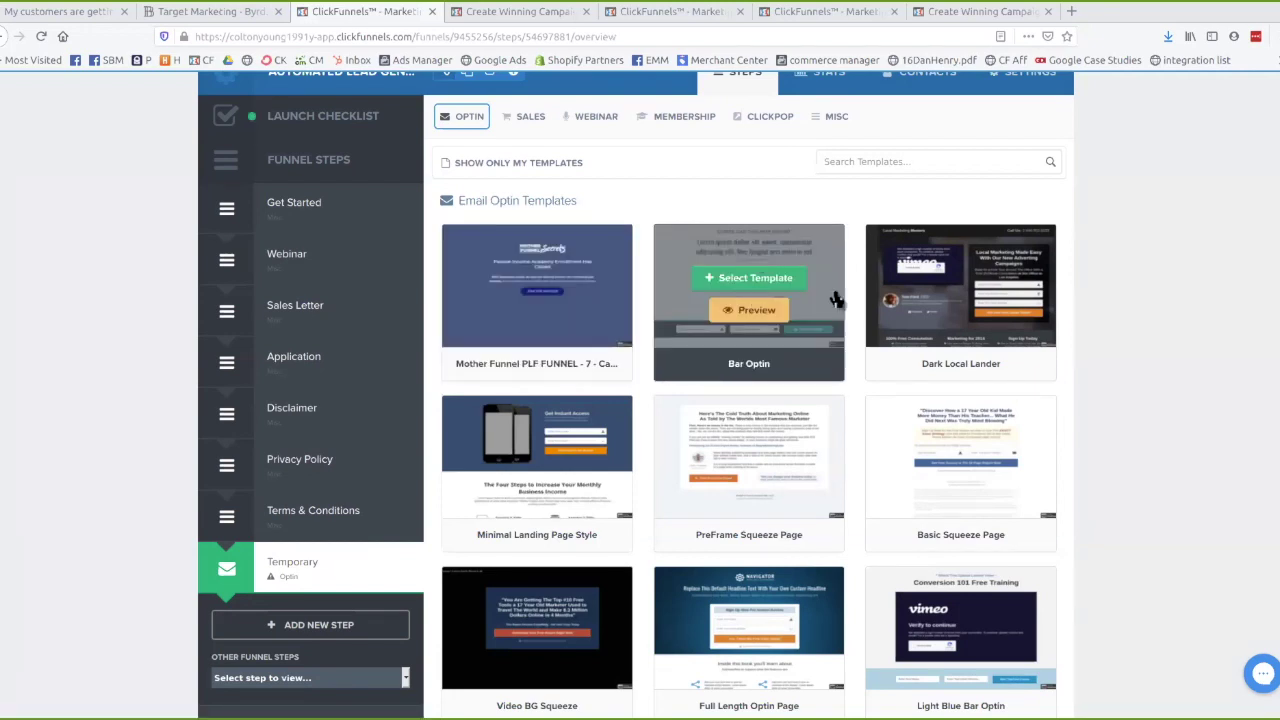
# Browse the Sales Page template gallery and the Misc template gallery for the Temporary step
pyautogui.moveTo(530, 118)
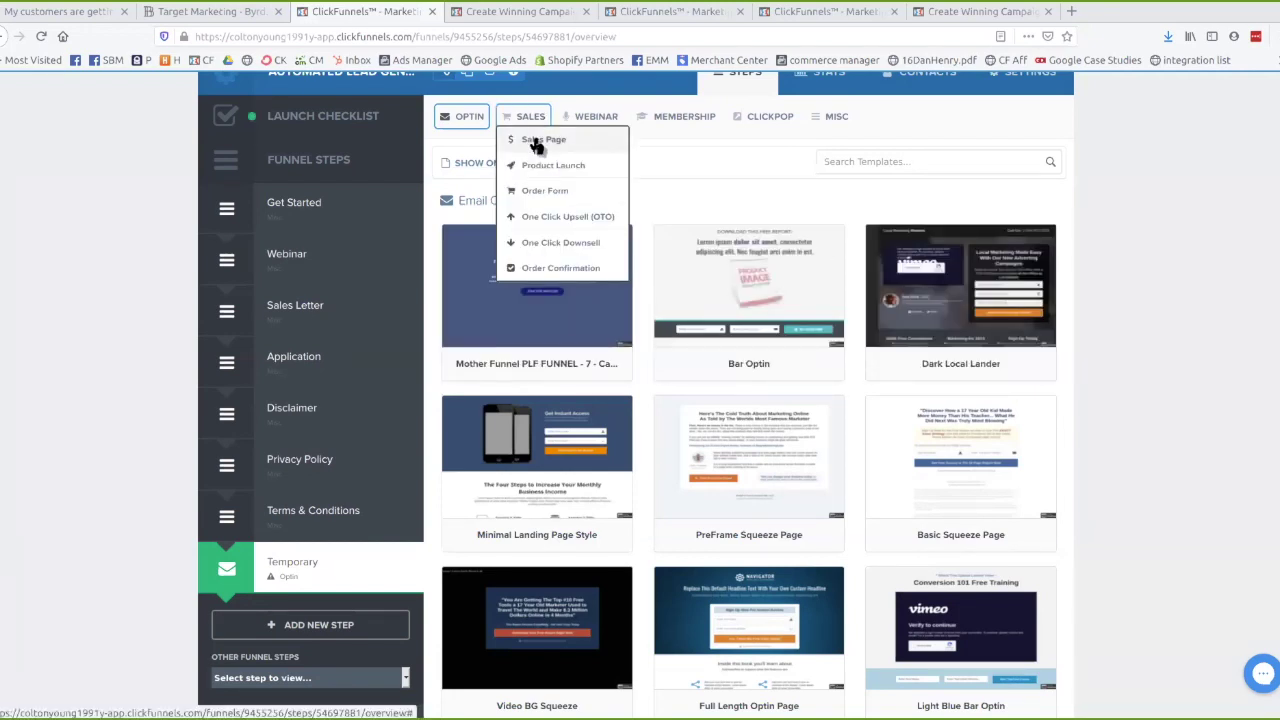
pyautogui.click(538, 142)
pyautogui.moveTo(610, 330)
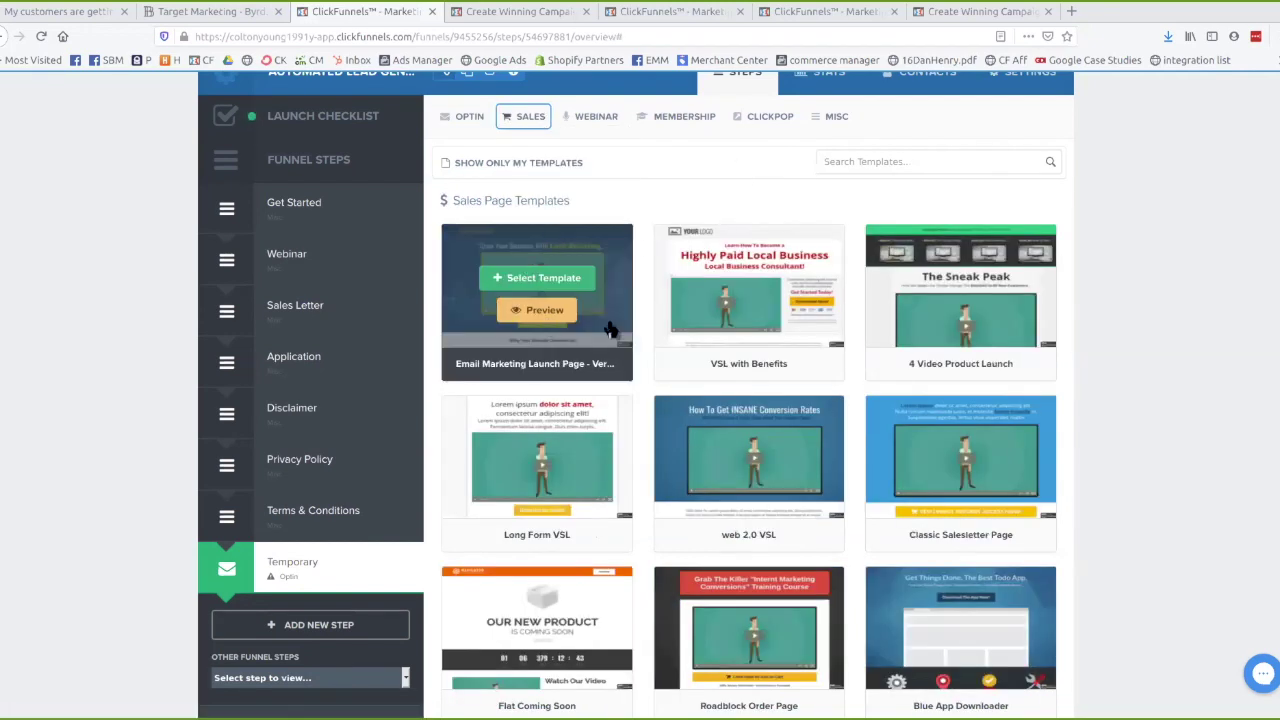
pyautogui.click(836, 118)
pyautogui.moveTo(968, 295)
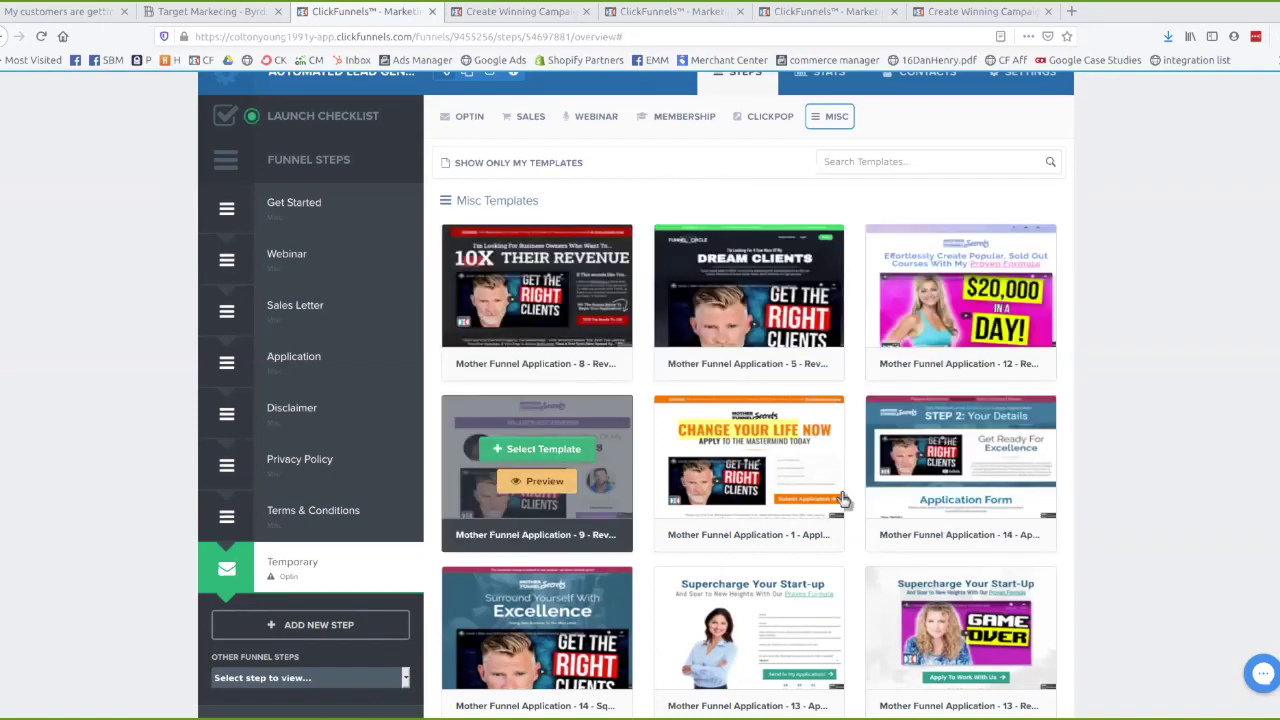
pyautogui.scroll(-4, 843, 500)
pyautogui.scroll(3, 806, 480)
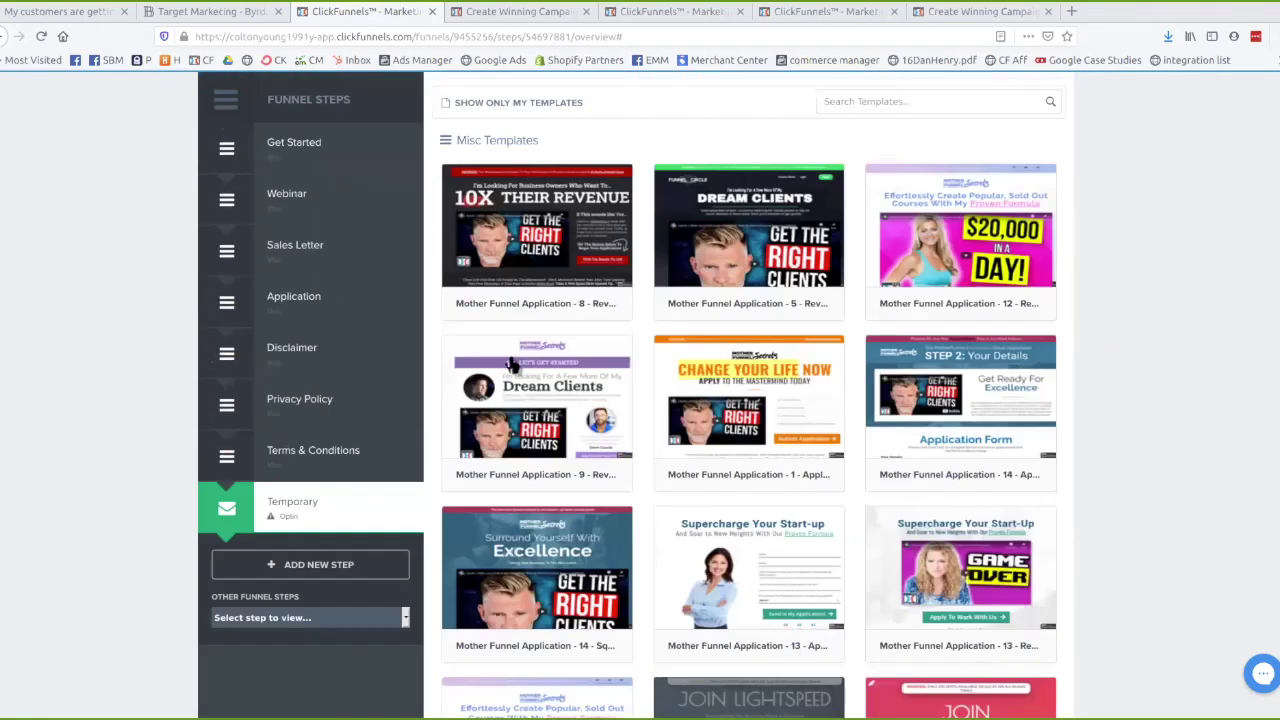
pyautogui.scroll(2, 806, 480)
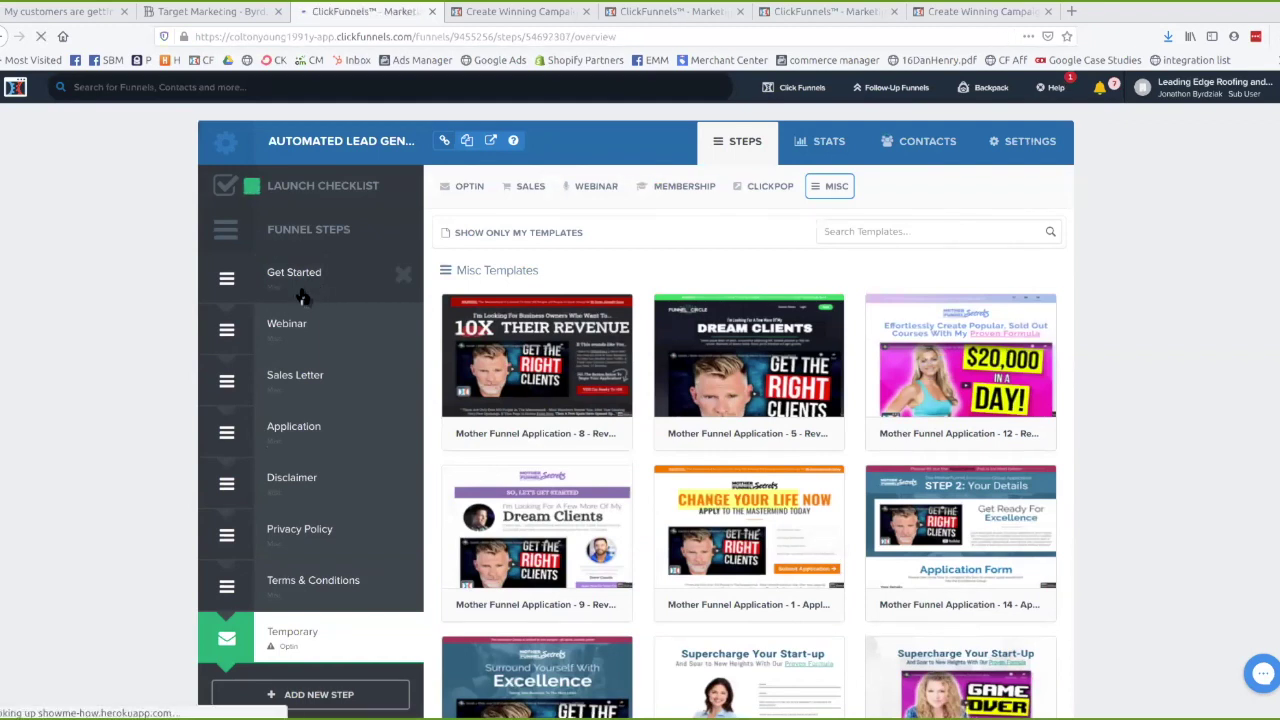
# Open the Get Started step's page in the page editor in a separate browser tab
pyautogui.click(303, 292)
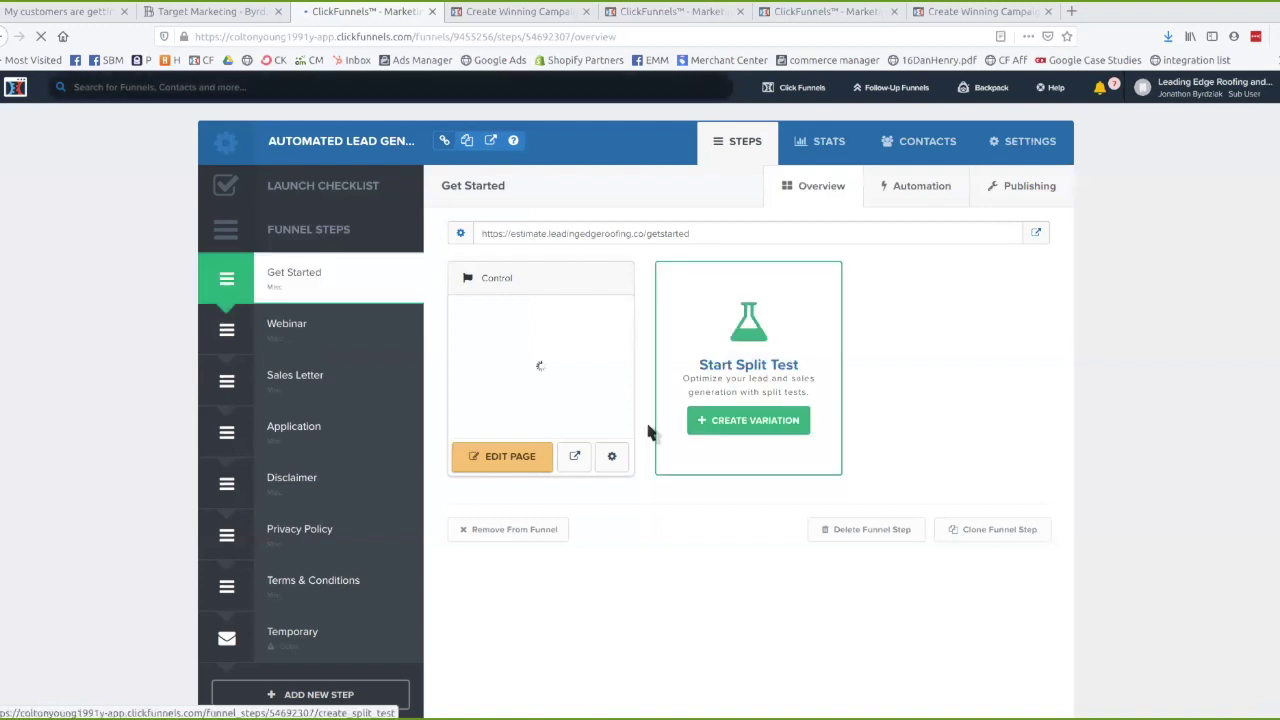
pyautogui.middleClick(505, 463)
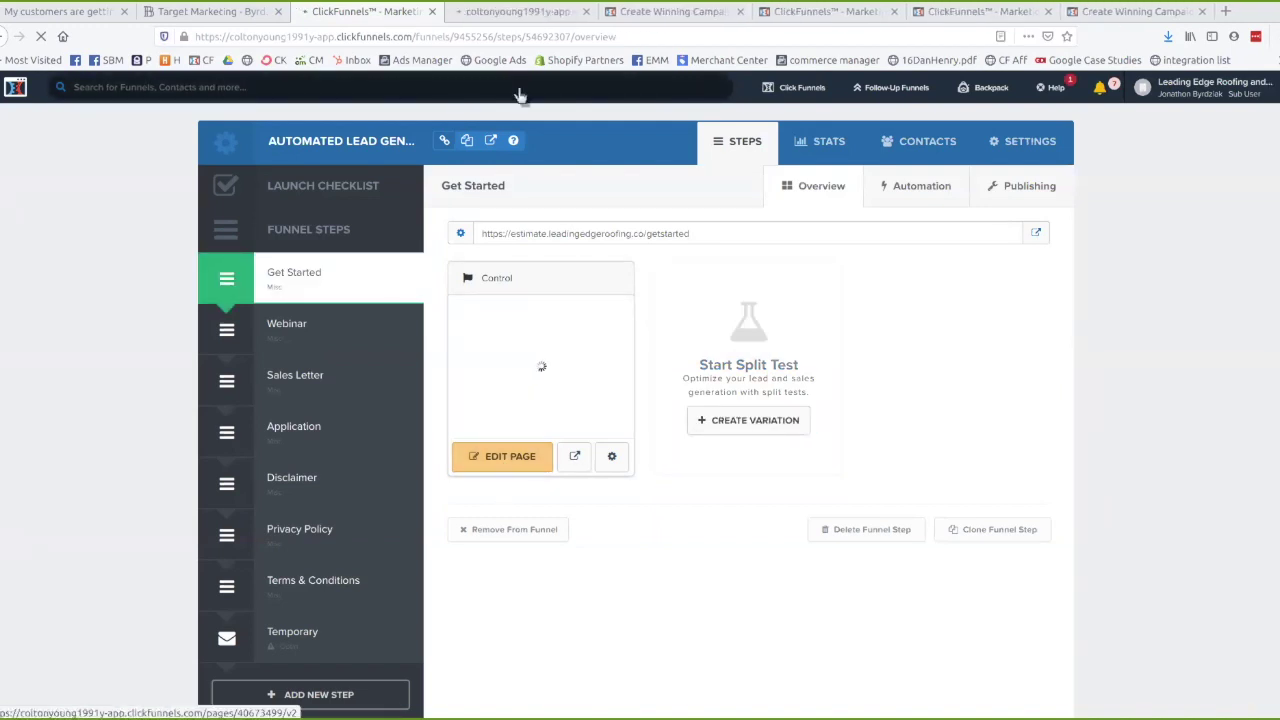
pyautogui.click(517, 14)
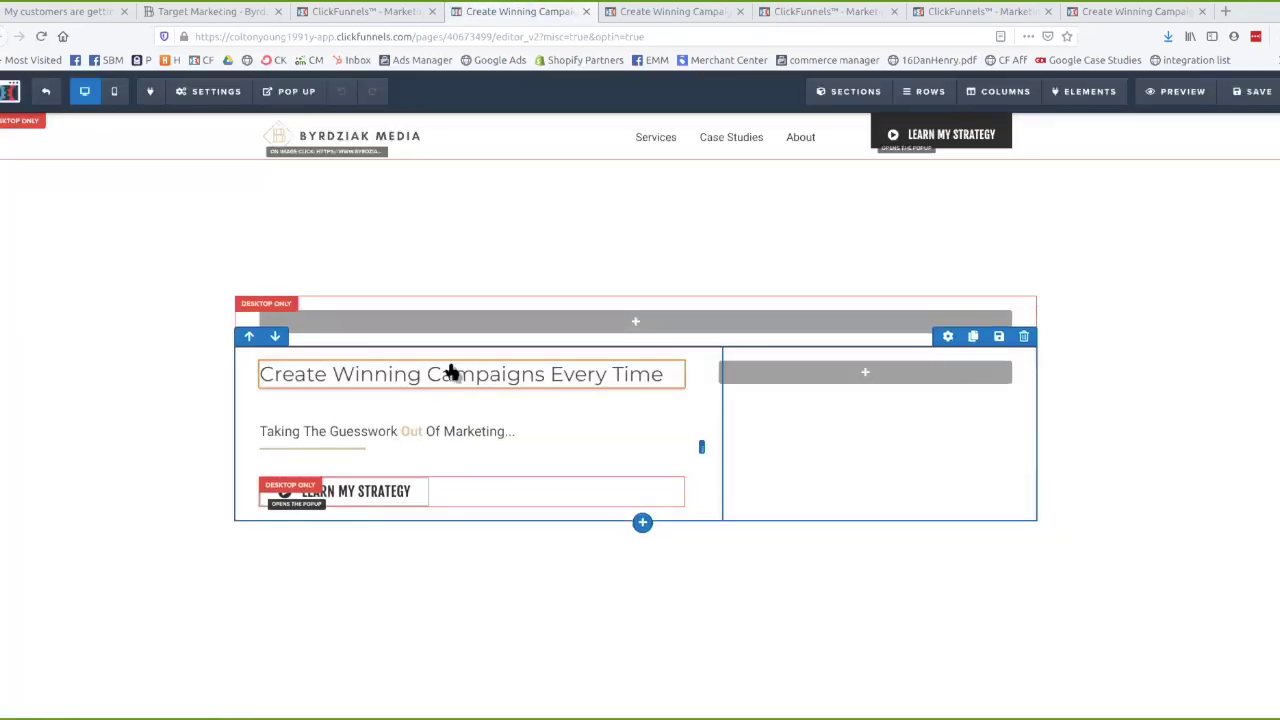
# Save the Get Started page as a page template named "Byrdziak Homepage" from its general settings
pyautogui.click(214, 90)
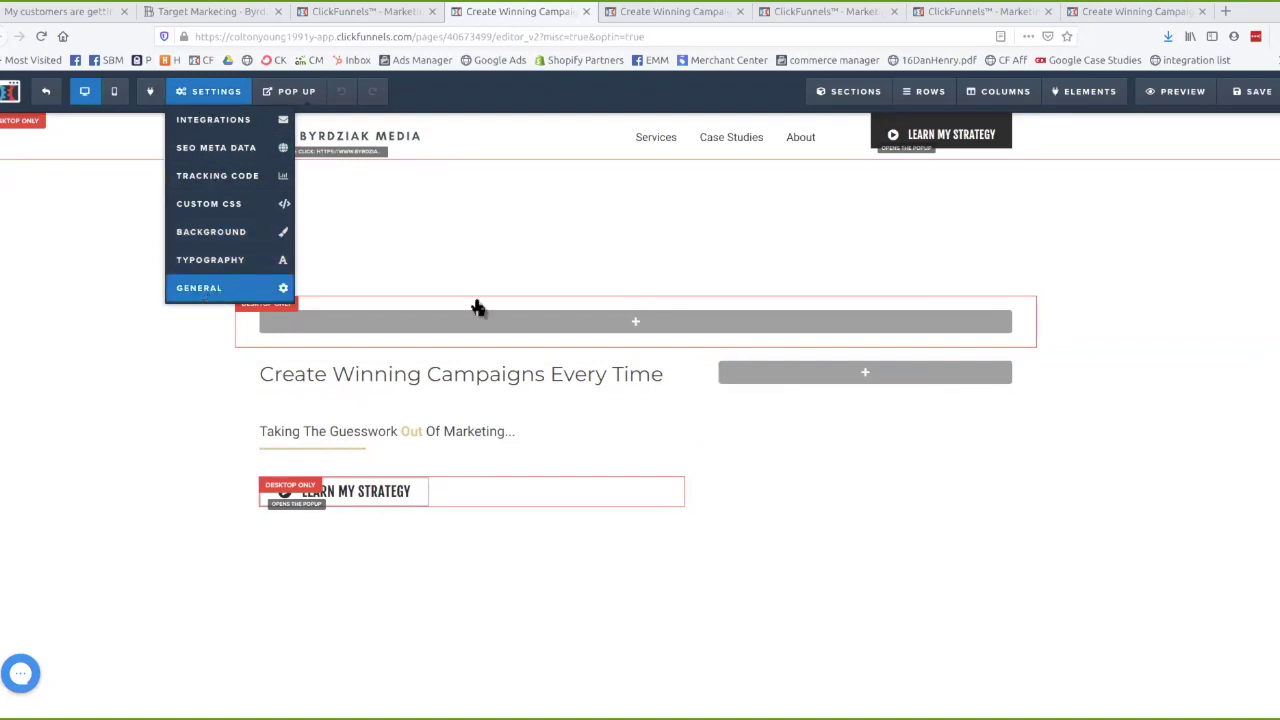
pyautogui.moveTo(206, 89)
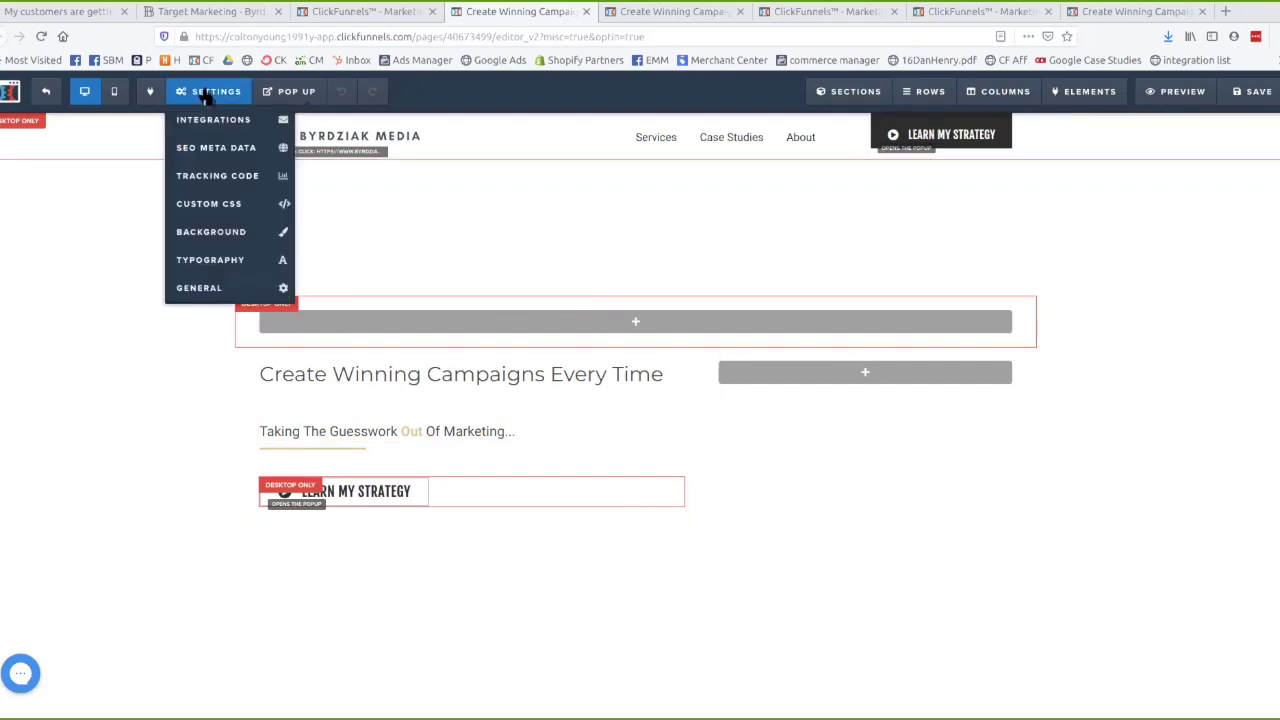
pyautogui.click(198, 290)
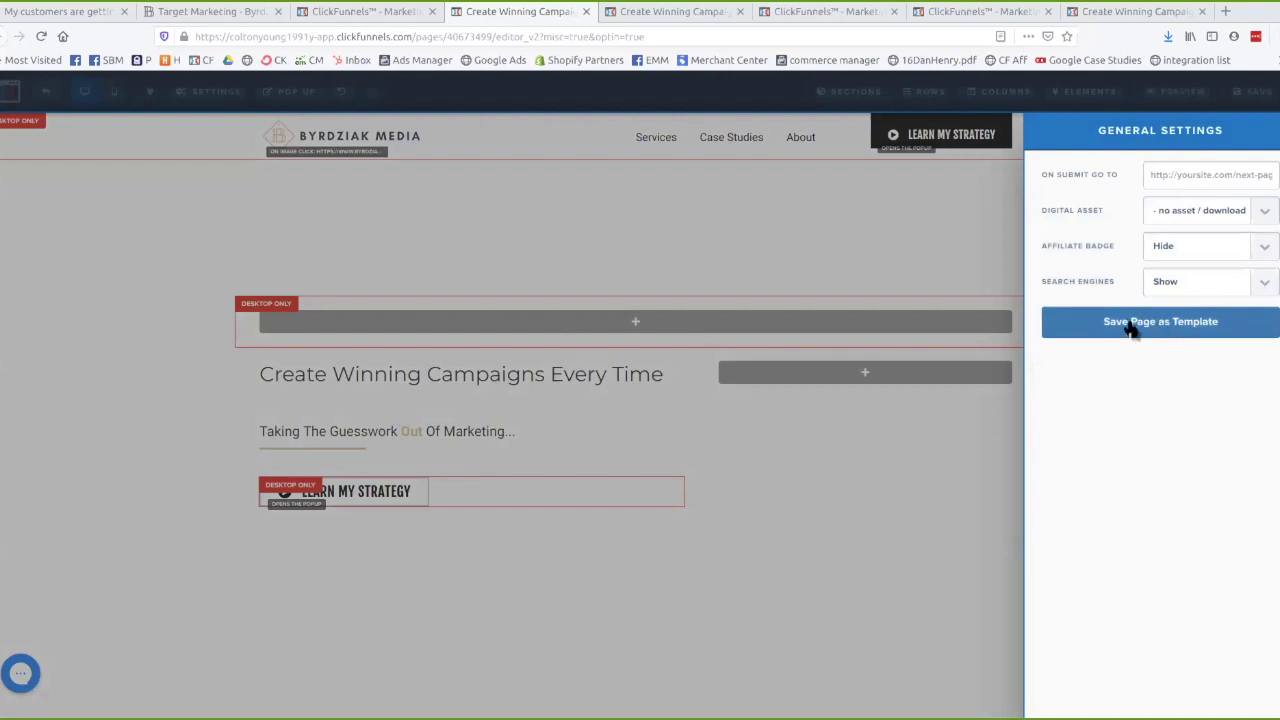
pyautogui.click(1130, 325)
pyautogui.click(682, 187)
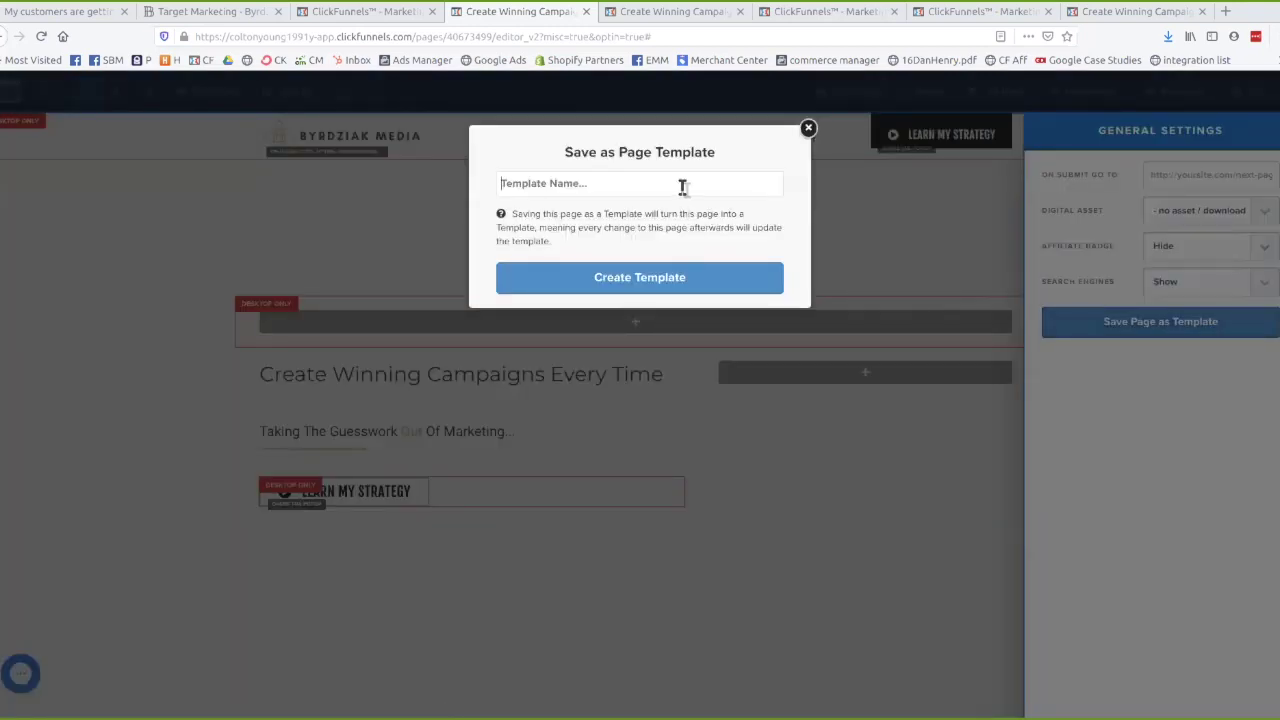
pyautogui.write('Byrdziak Homepa')
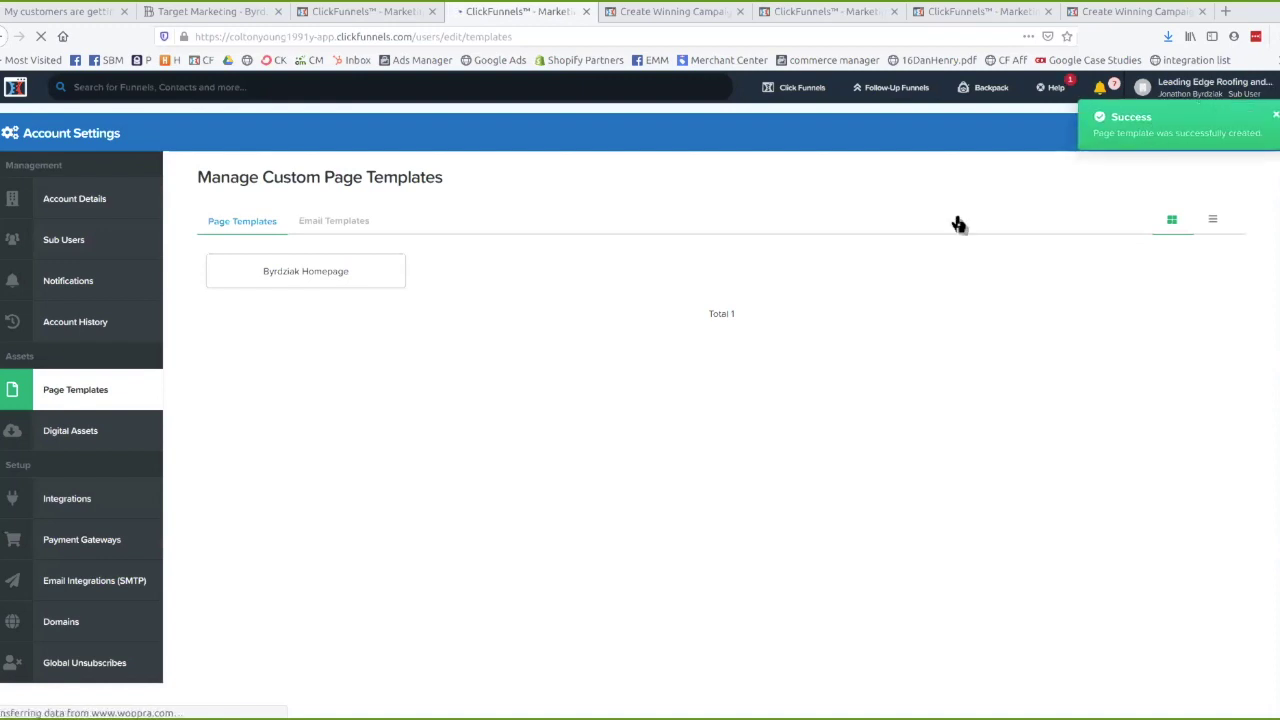
pyautogui.click(1275, 120)
# Return to the funnel list, open TEMPLATE The Funnel and show the Misc templates for its Temporary step
pyautogui.click(1215, 88)
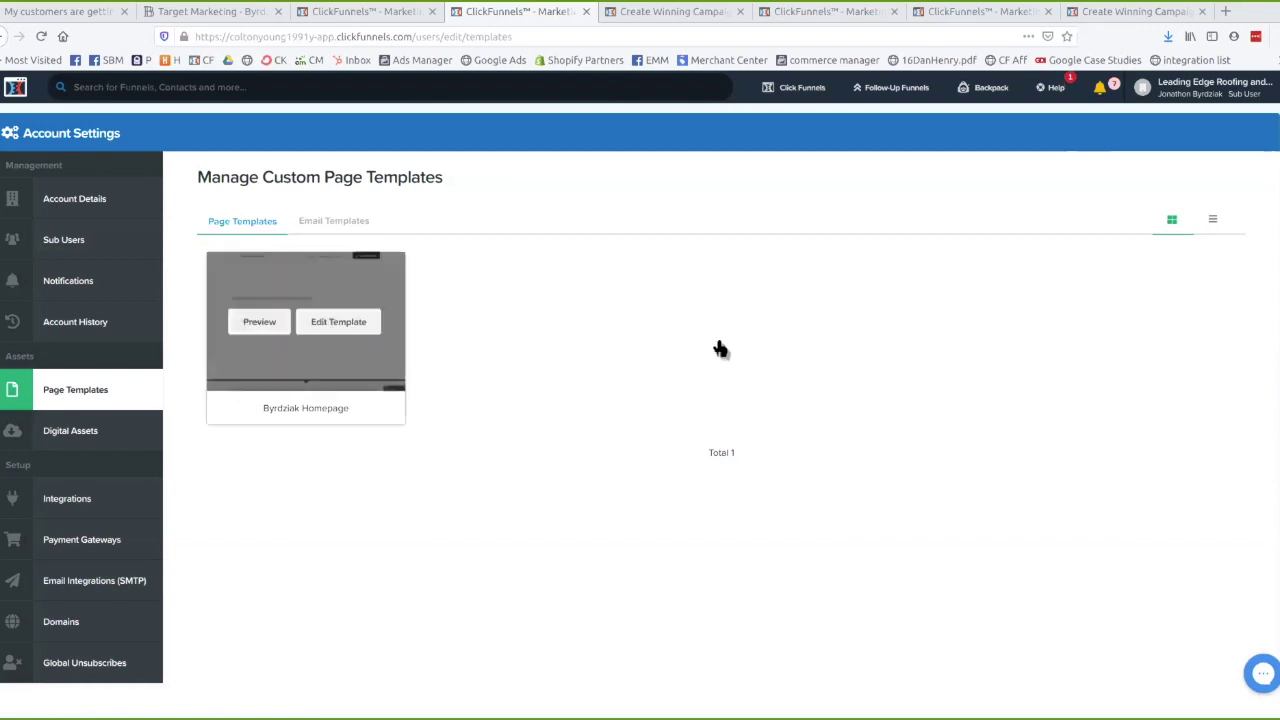
pyautogui.click(820, 92)
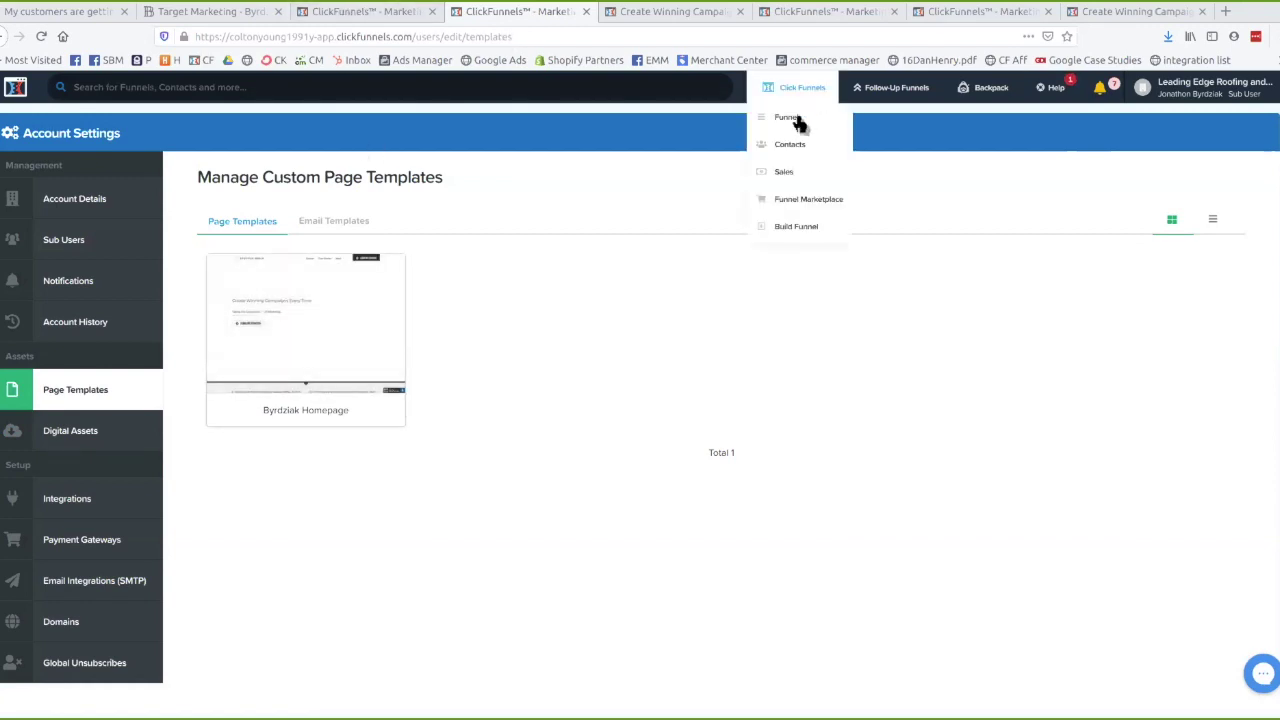
pyautogui.click(797, 118)
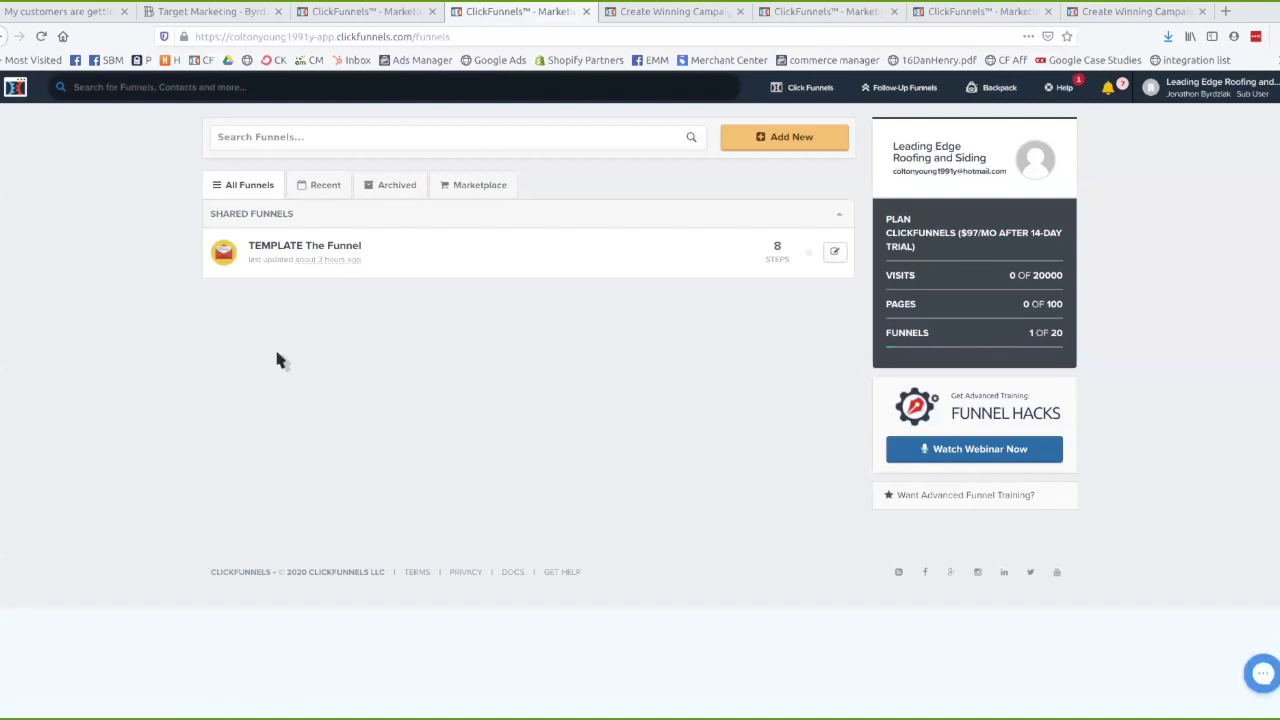
pyautogui.click(317, 250)
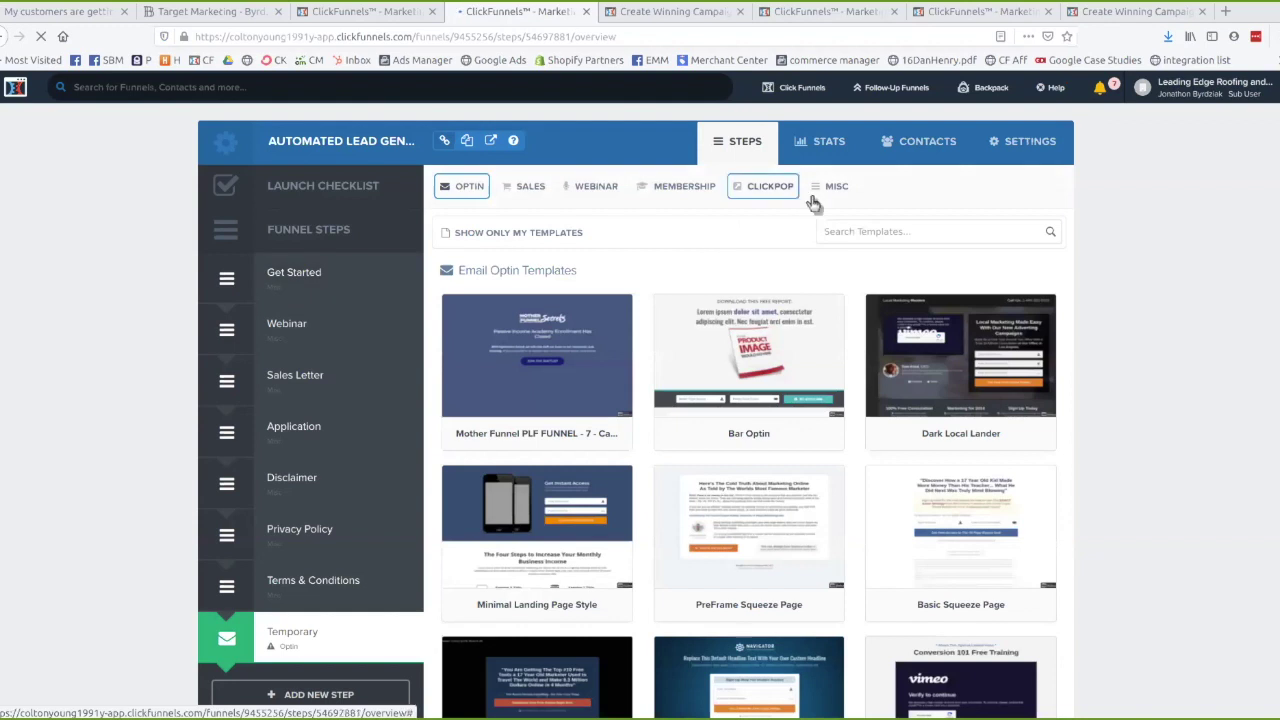
pyautogui.click(822, 190)
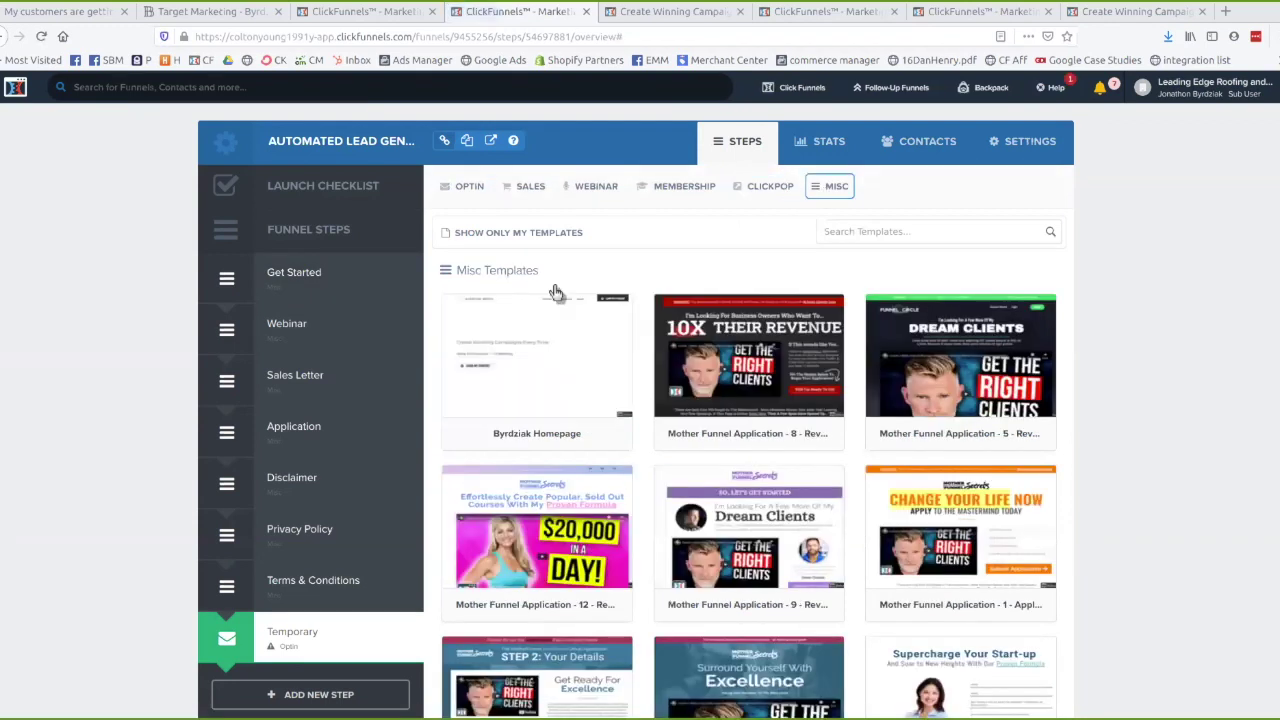
# Preview the saved Byrdziak Homepage template, close the preview and apply the template to the Temporary step
pyautogui.moveTo(507, 345)
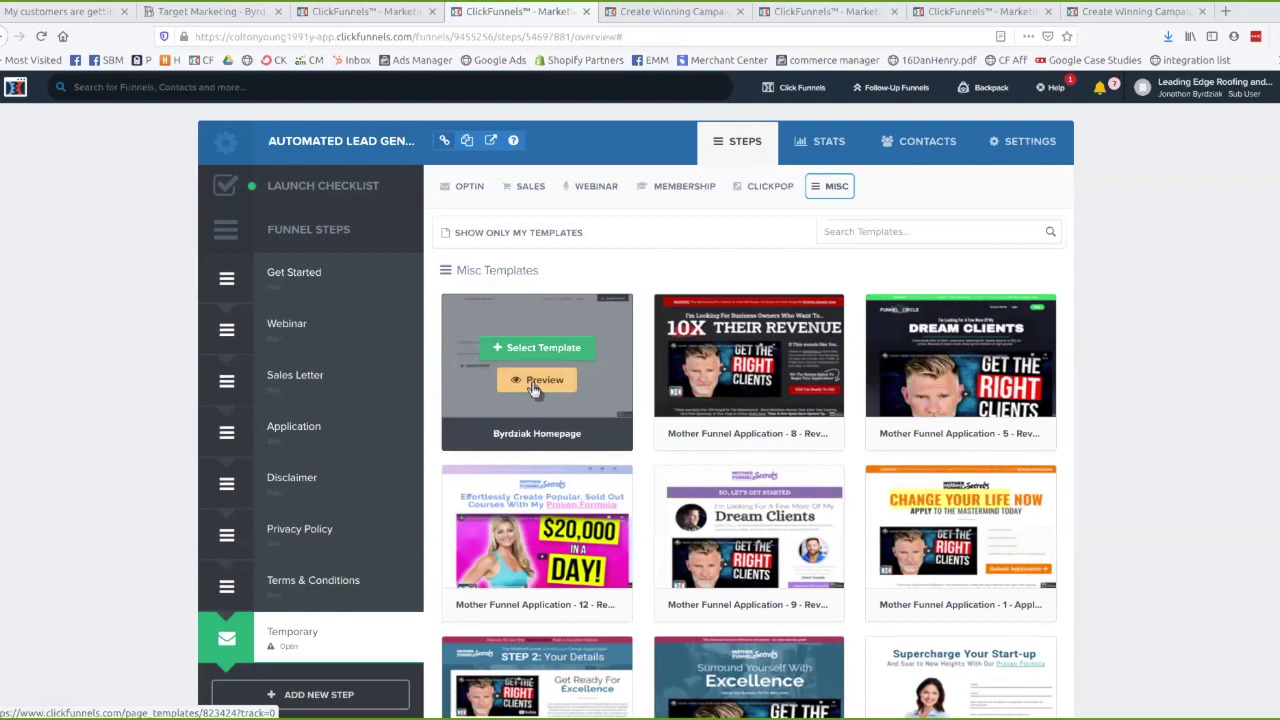
pyautogui.click(534, 385)
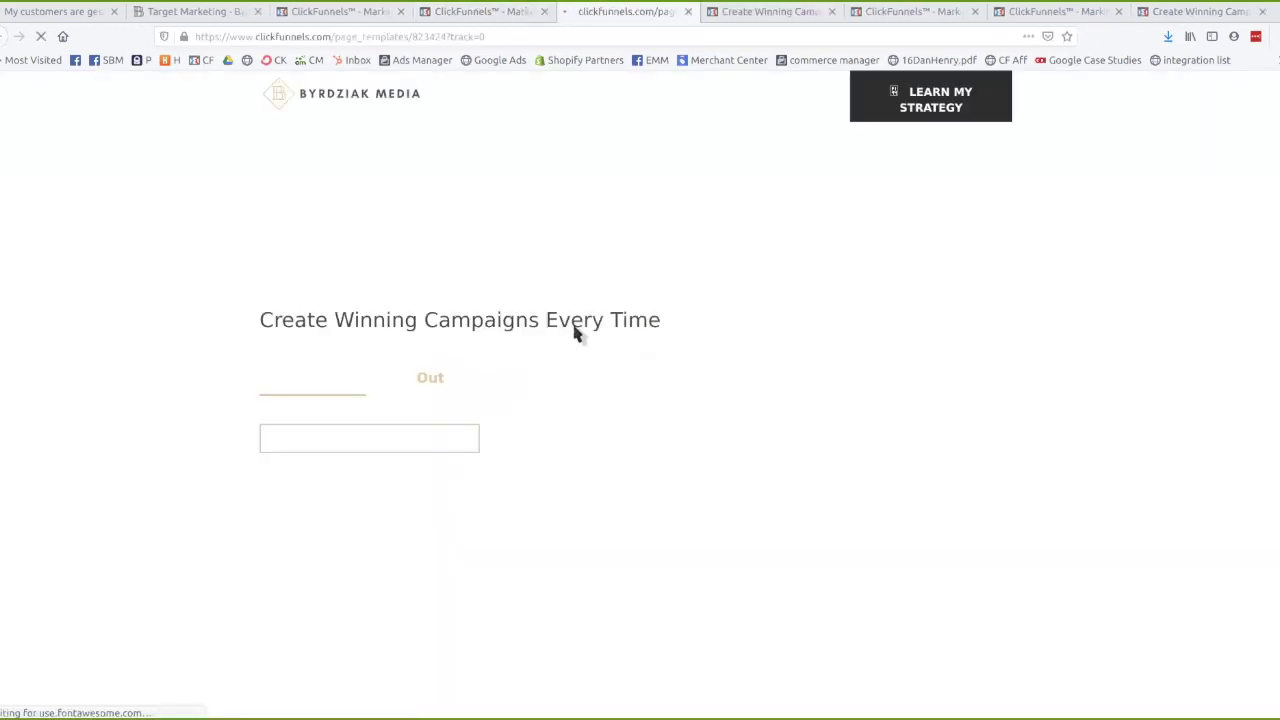
pyautogui.scroll(-5, 629, 386)
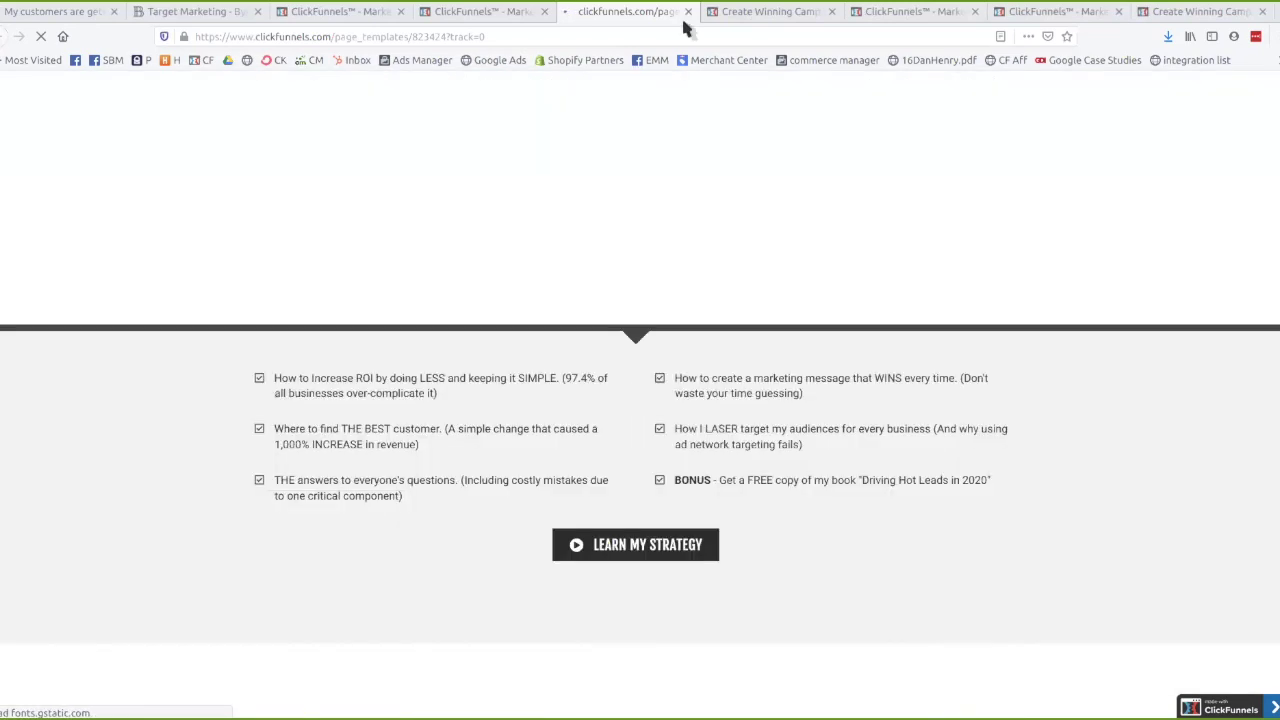
pyautogui.hotkey('ctrl', 'w')
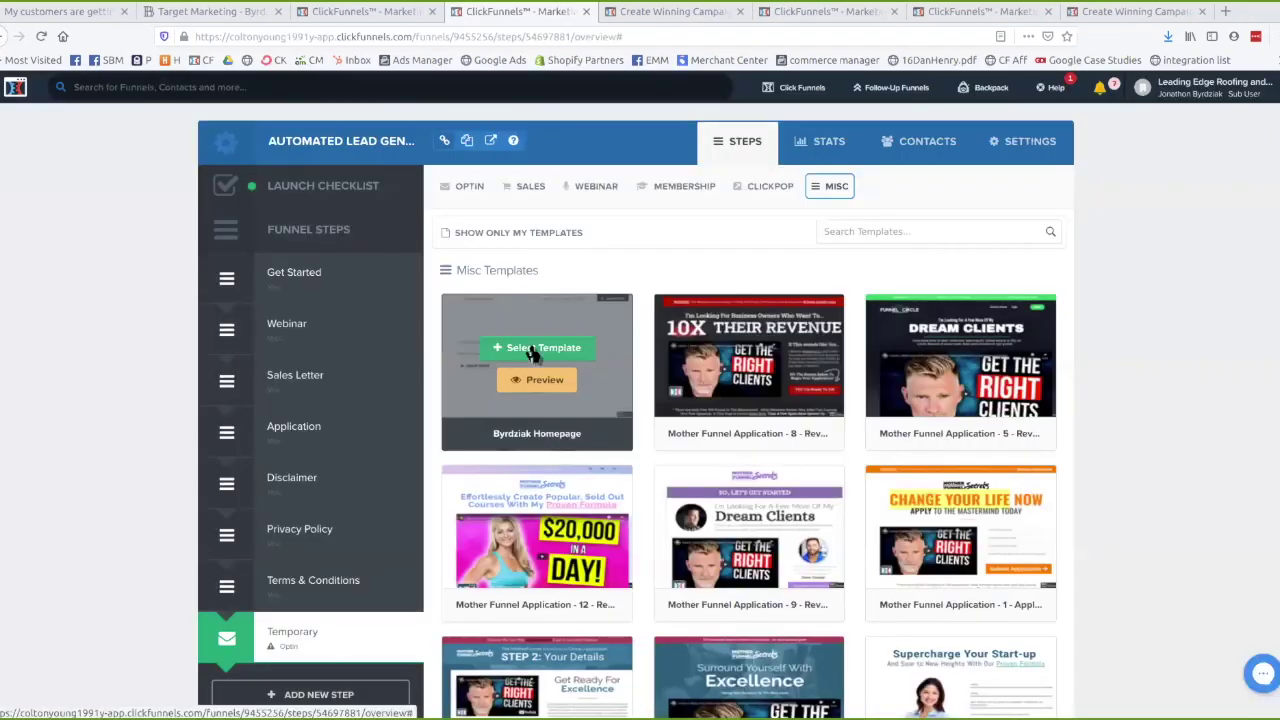
pyautogui.click(534, 350)
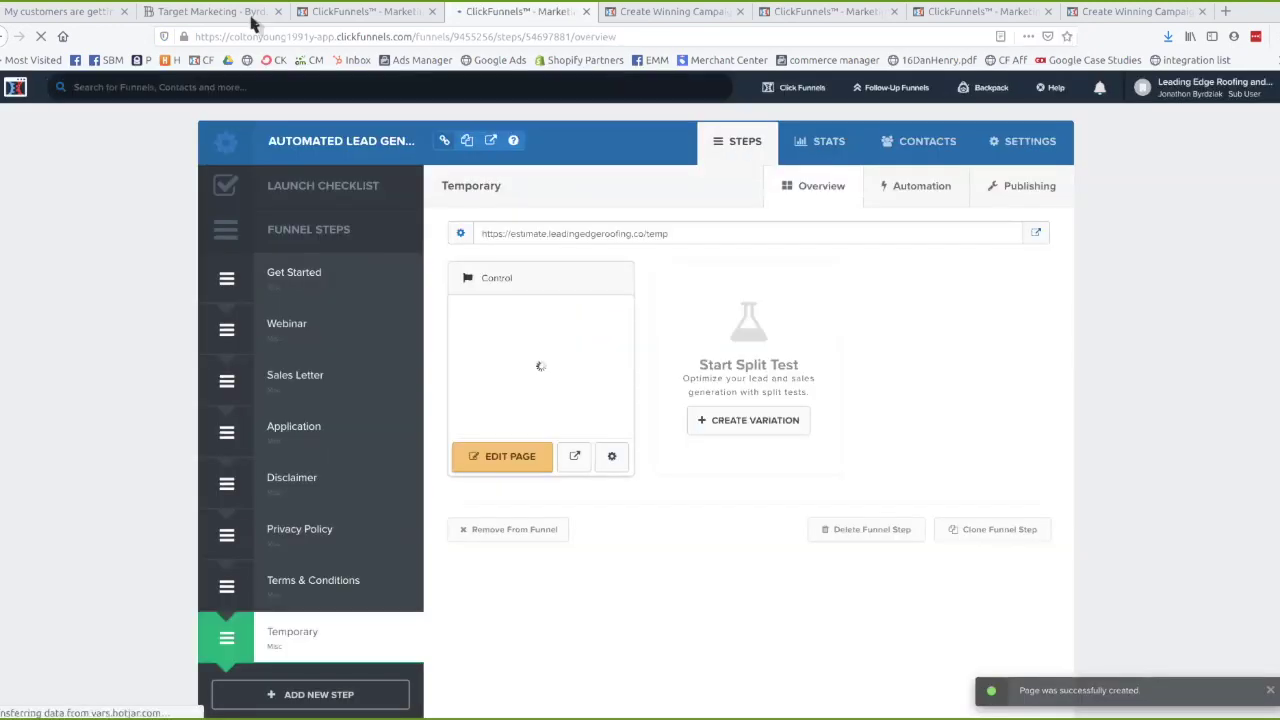
pyautogui.click(246, 15)
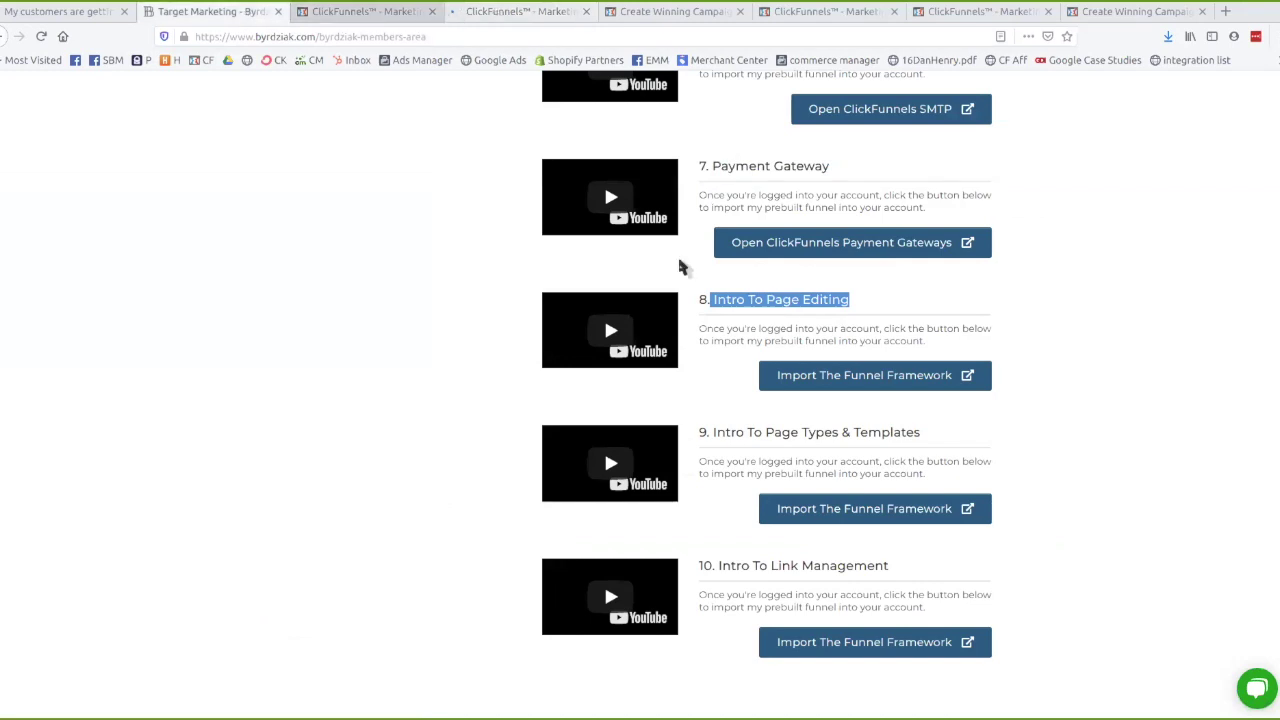
pyautogui.hotkey('ctrl', 'Tab')
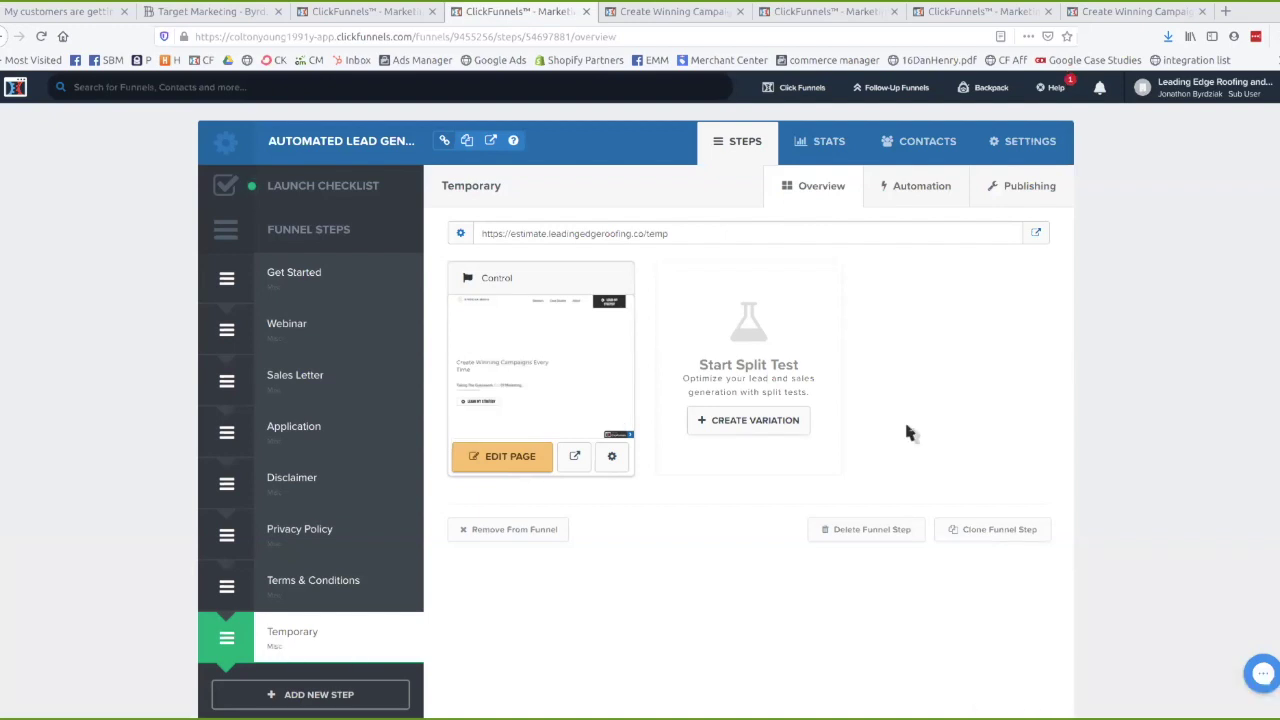
# Copy the Temporary step's URL, view the live page in a new browser tab and close that tab
pyautogui.moveTo(630, 233); pyautogui.dragTo(486, 240)
pyautogui.hotkey('ctrl', 'c')
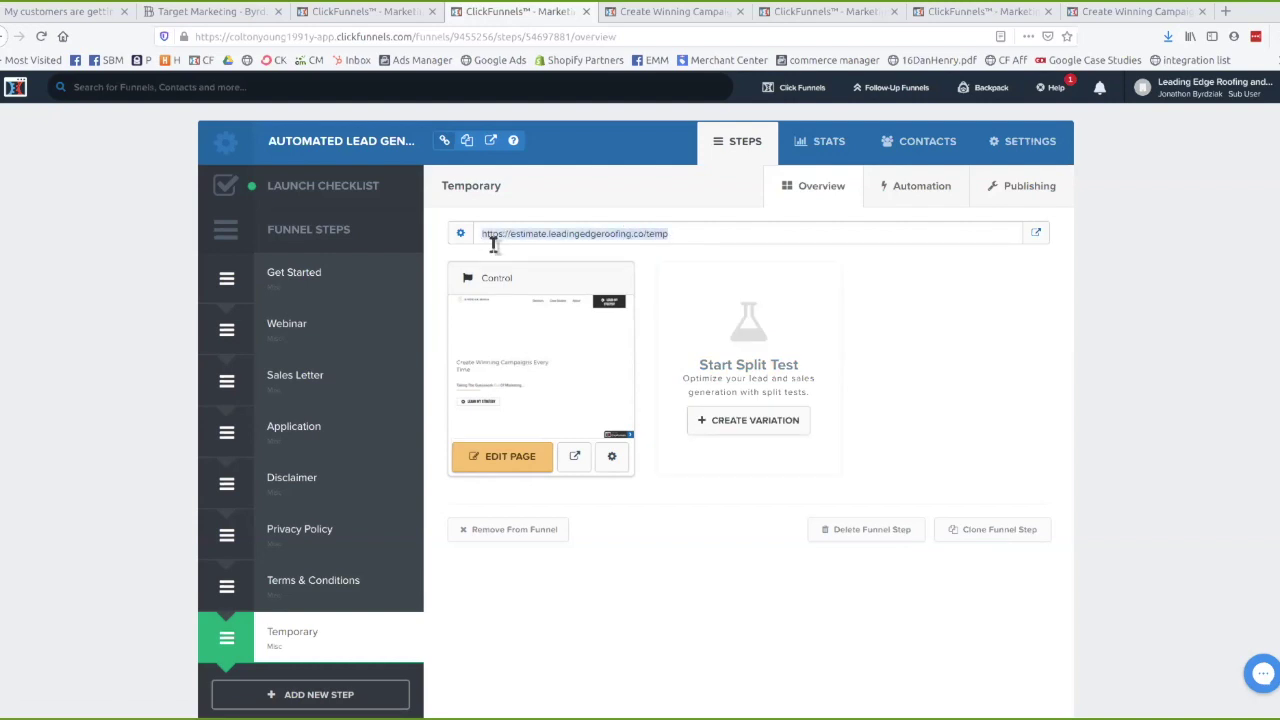
pyautogui.click(1226, 14)
pyautogui.hotkey('ctrl', 'v')
pyautogui.press('Return')
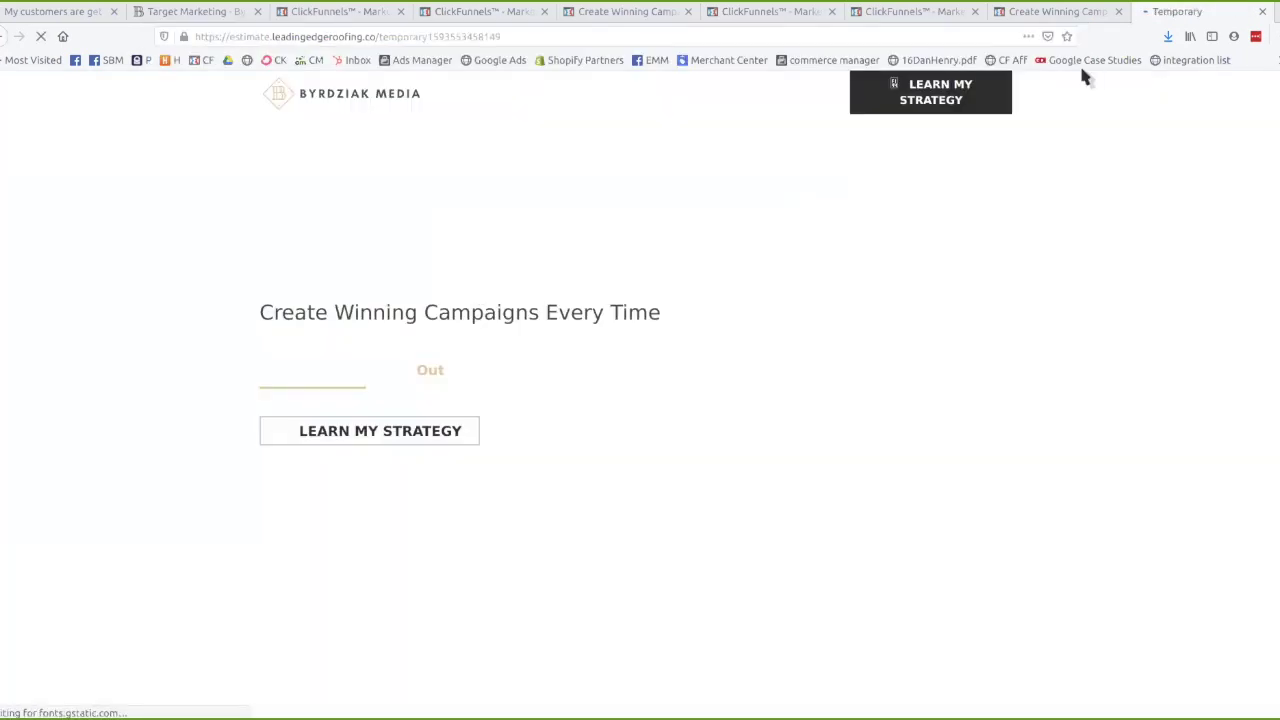
pyautogui.hotkey('ctrl', 'w')
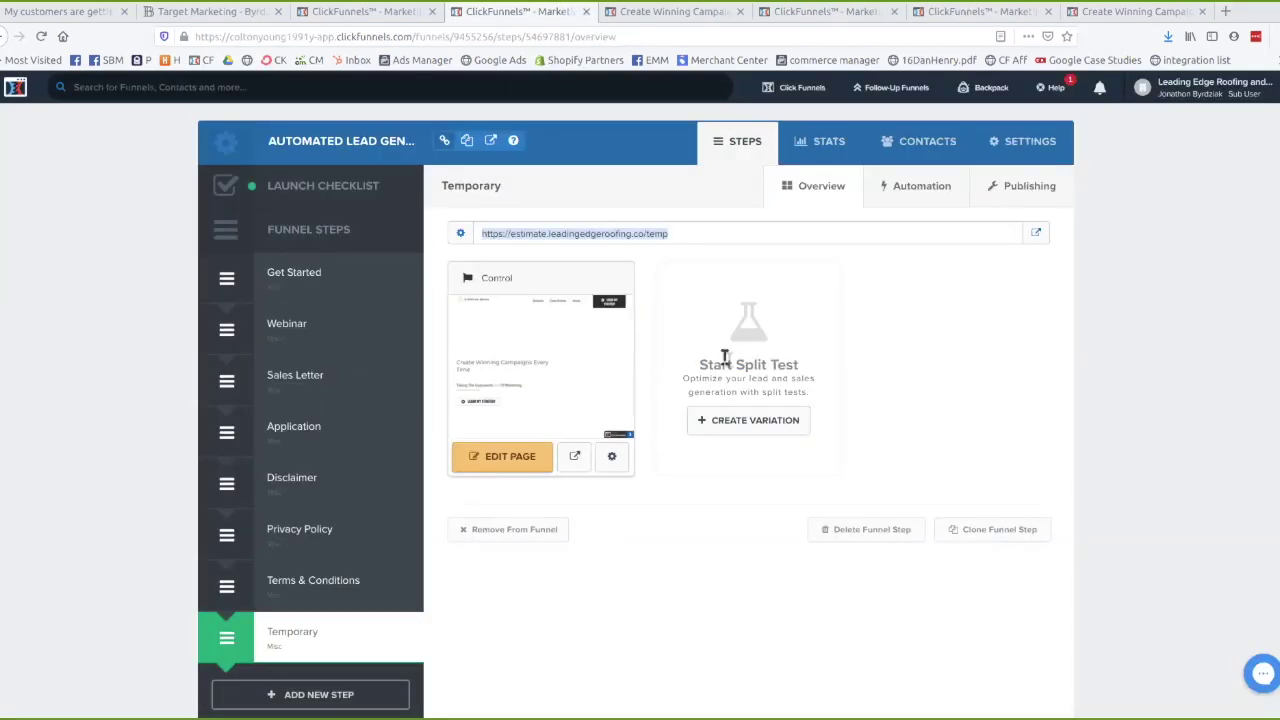
# Load the getstarted path on the estimate domain in the live page's tab, check its address and return to the Temporary step
pyautogui.click(666, 236)
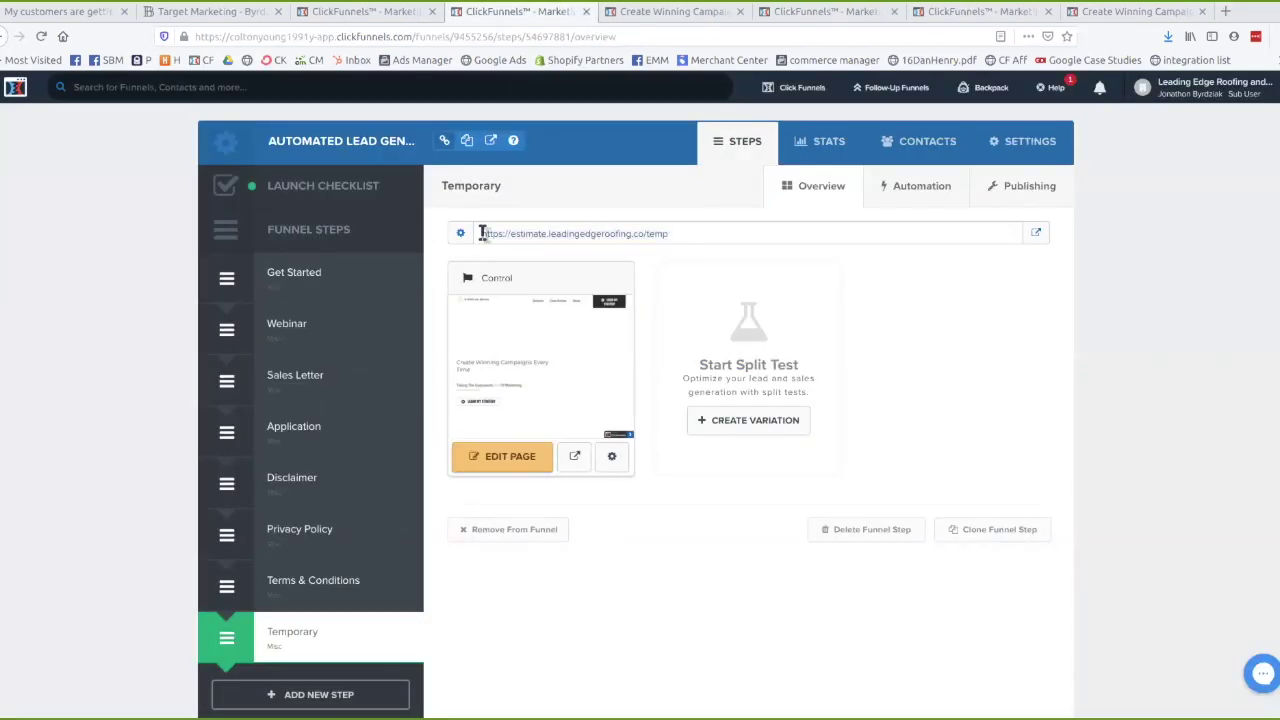
pyautogui.moveTo(485, 234); pyautogui.dragTo(627, 393)
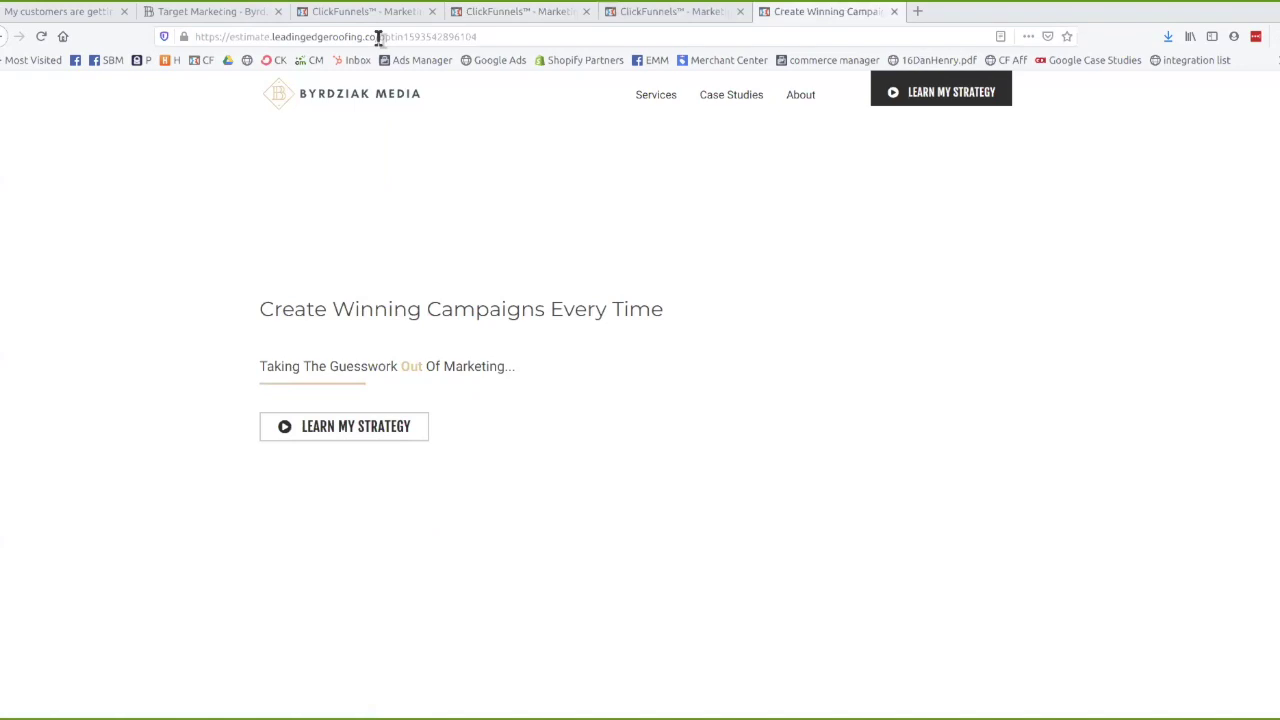
pyautogui.doubleClick(499, 35)
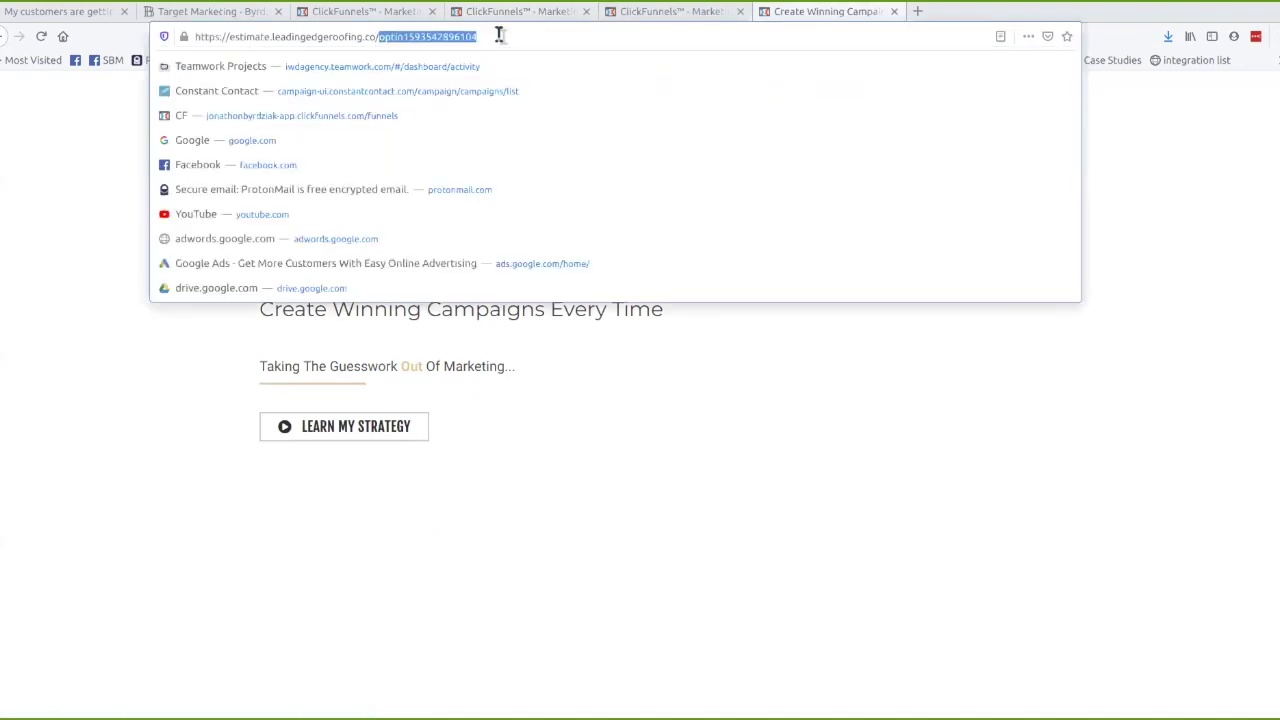
pyautogui.write('getstarted')
pyautogui.press('Return')
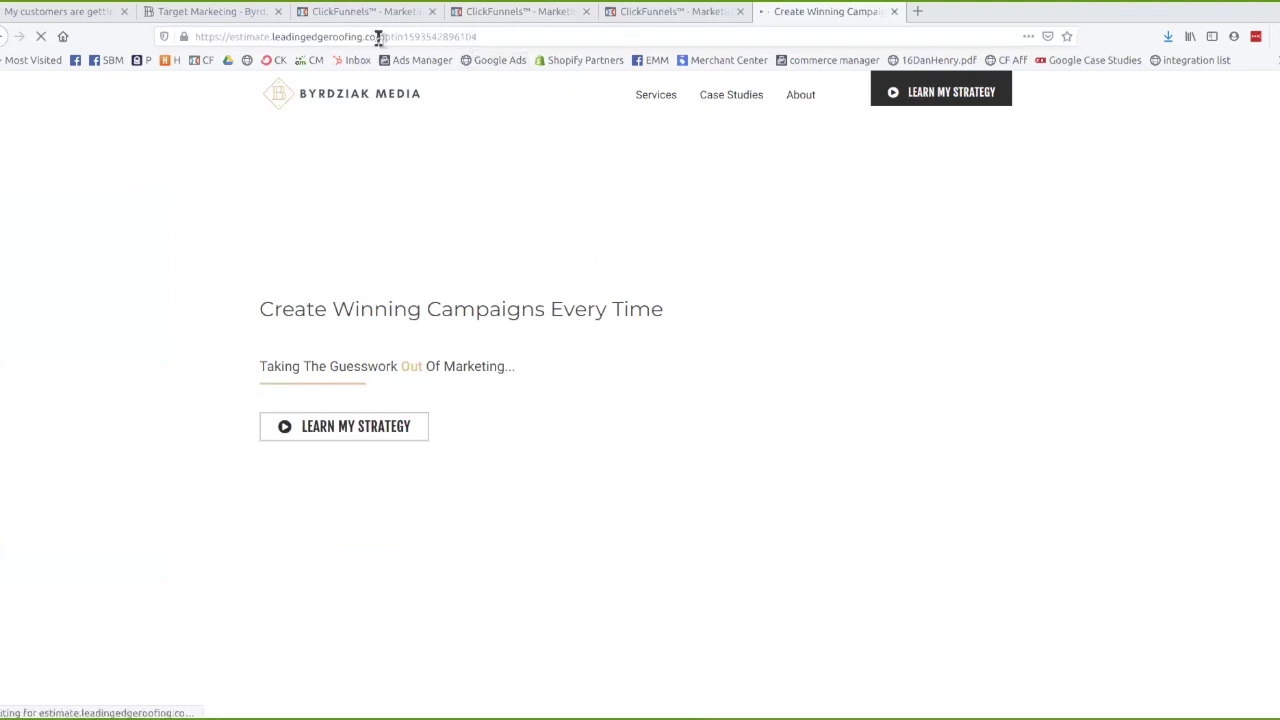
pyautogui.doubleClick(534, 36)
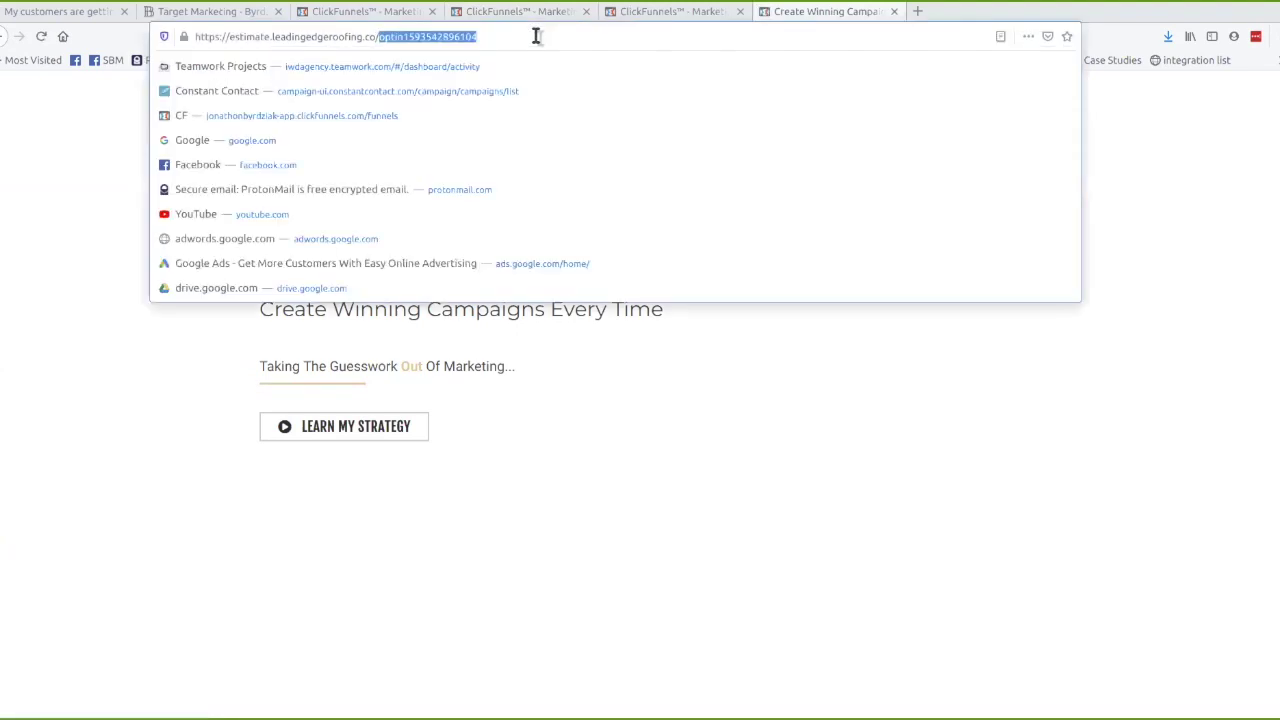
pyautogui.click(529, 18)
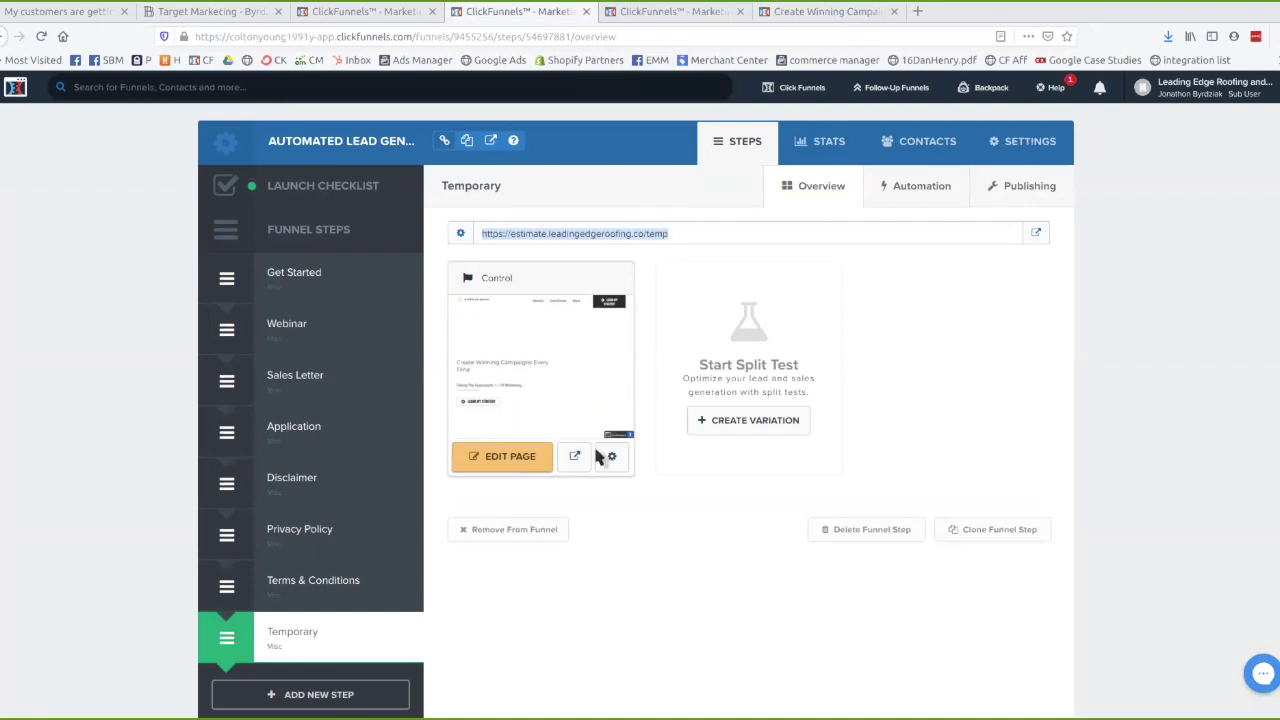
# Create a split test variation by duplicating the Temporary page and set the traffic split to 70% control and 30% variation
pyautogui.click(660, 350)
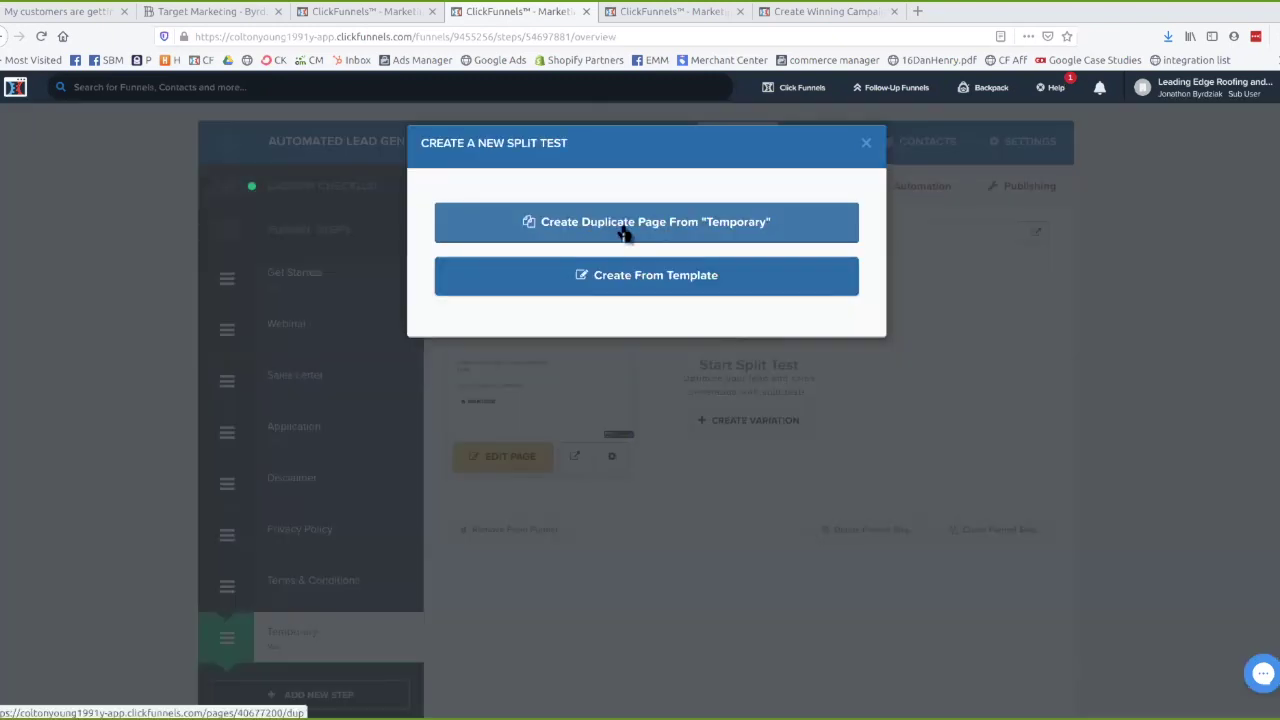
pyautogui.click(706, 229)
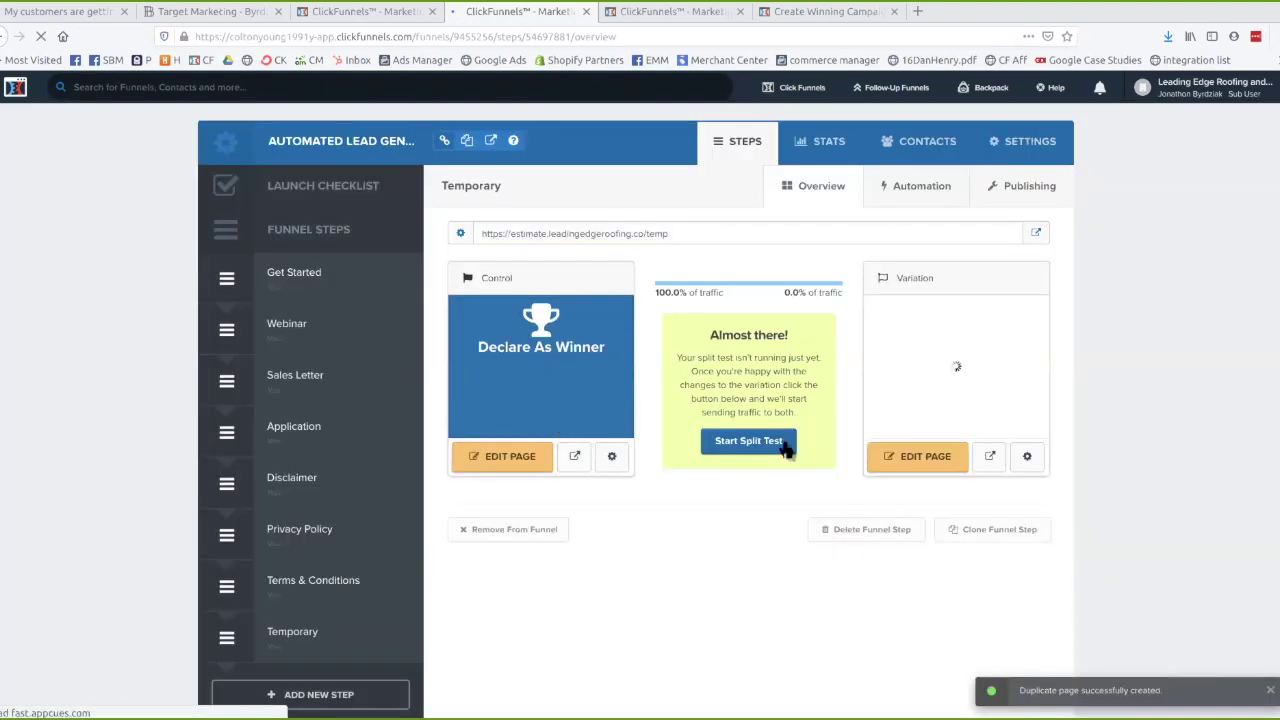
pyautogui.moveTo(841, 284); pyautogui.dragTo(789, 290)
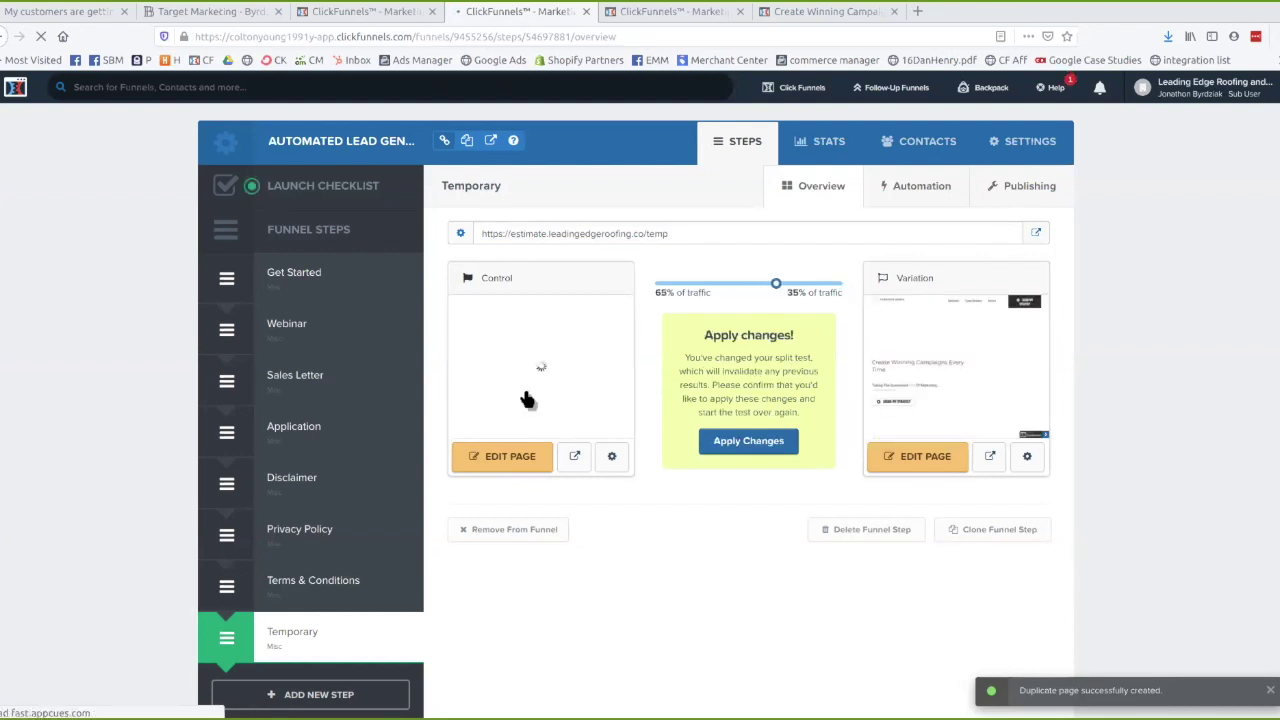
pyautogui.click(915, 374)
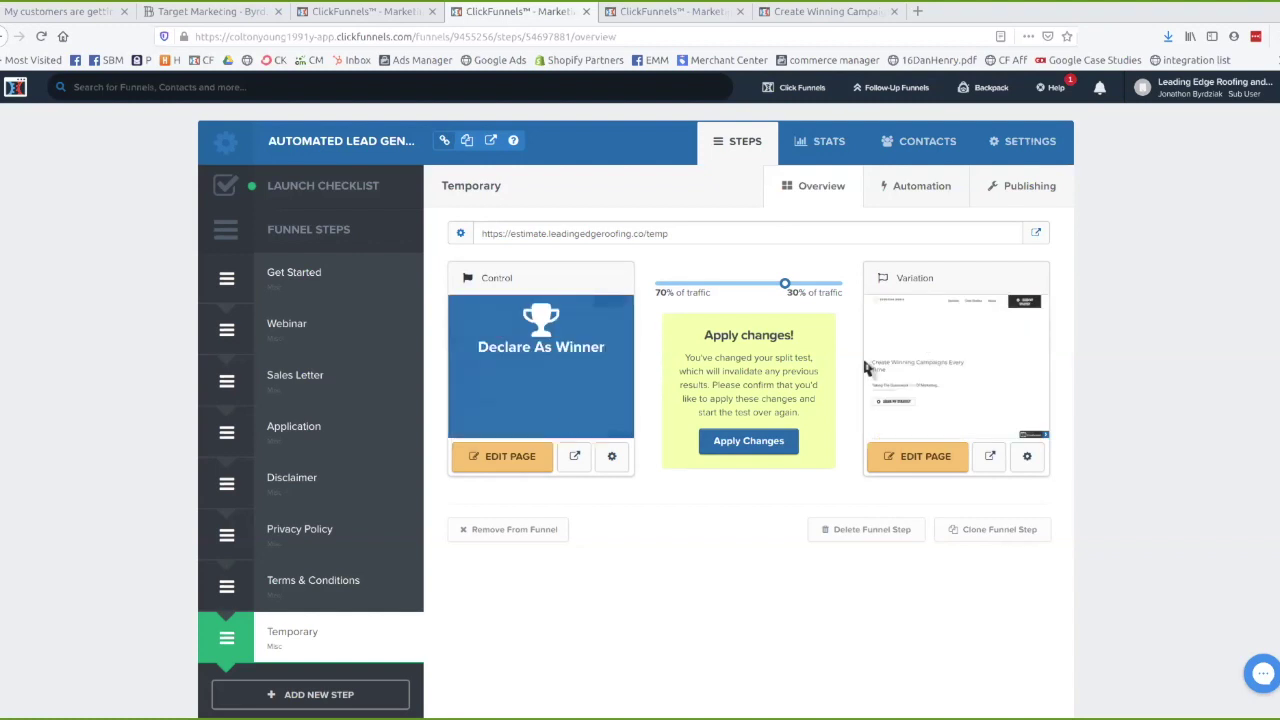
# Review the funnel's page view and opt-in statistics and return to the Temporary step's overview
pyautogui.click(808, 146)
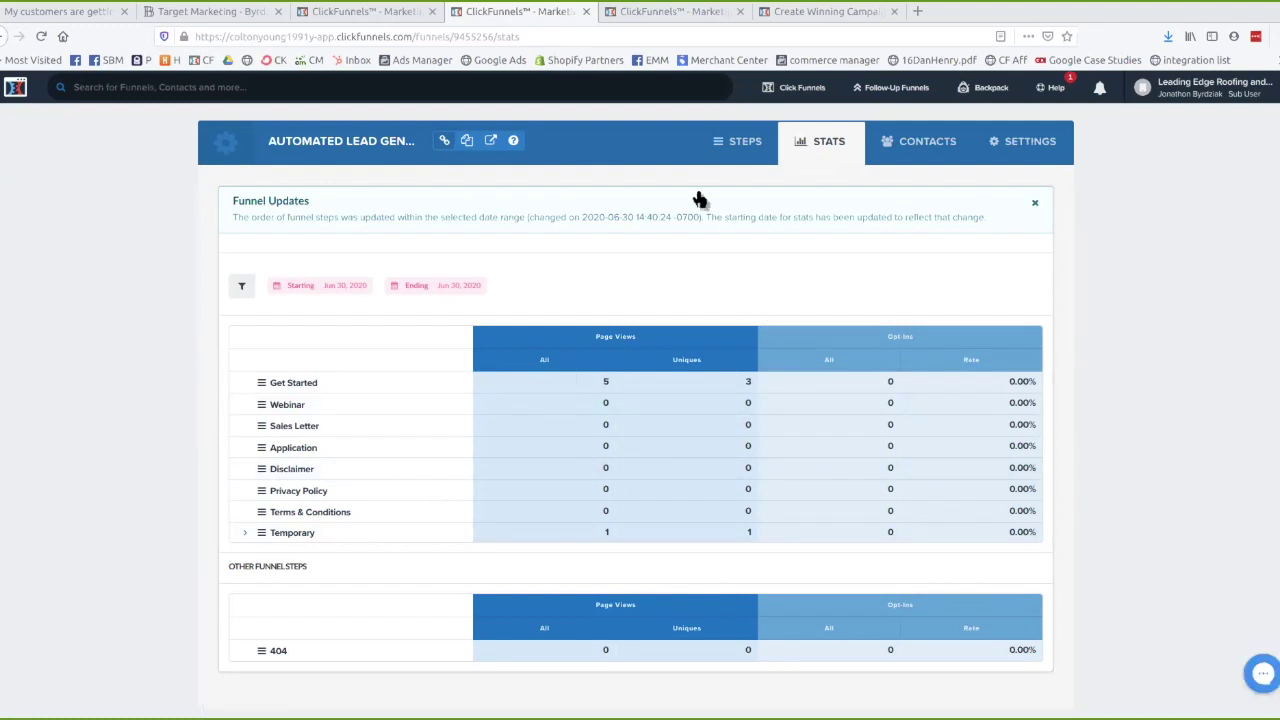
pyautogui.click(737, 146)
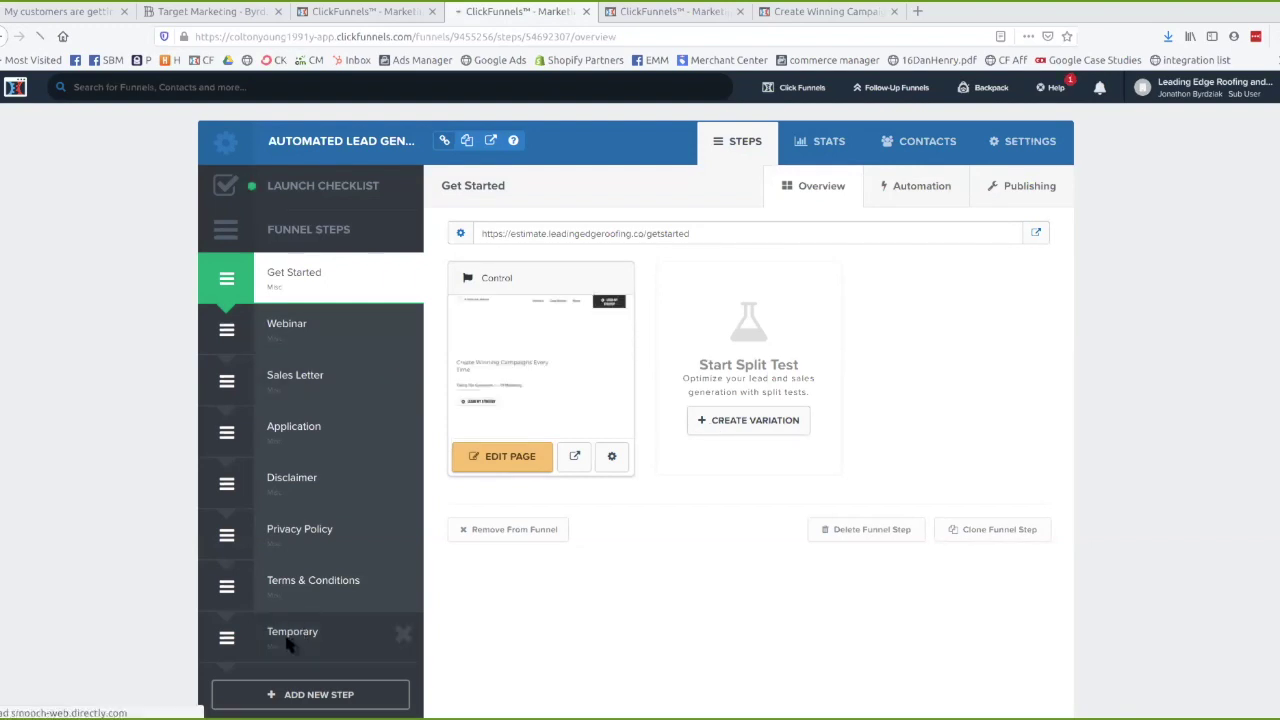
pyautogui.scroll(-3, 286, 641)
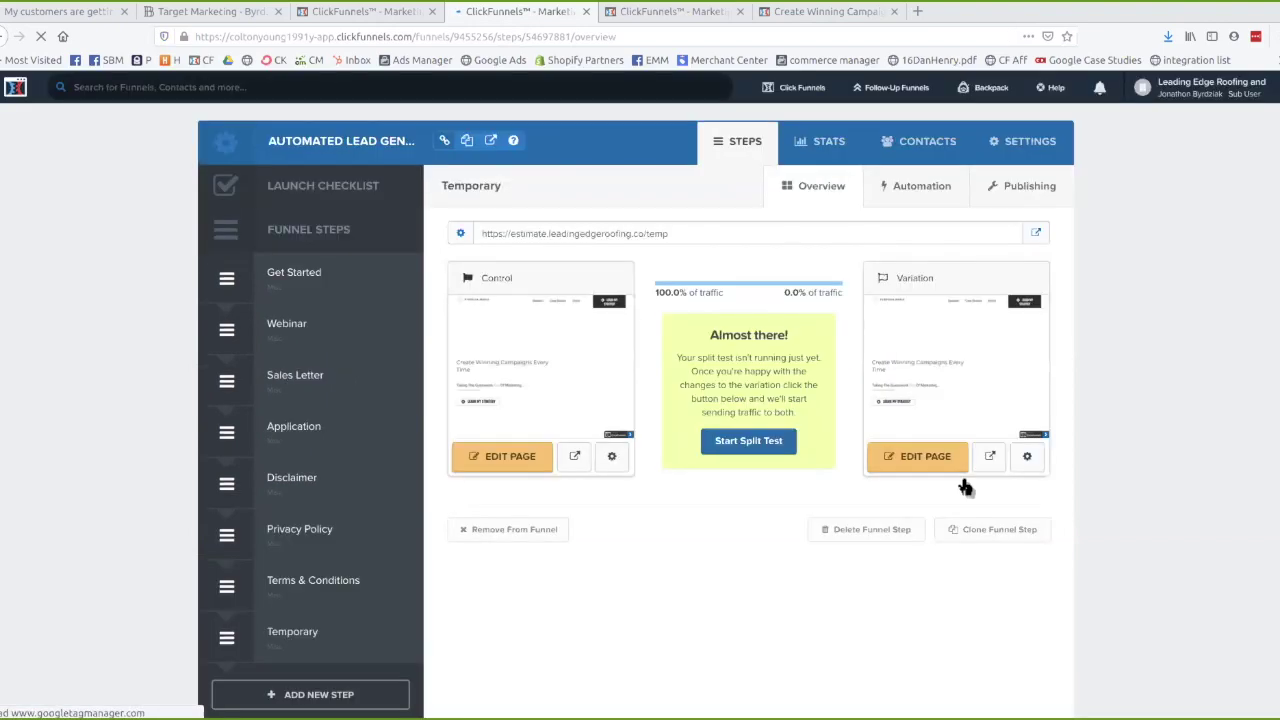
# Declare the variation the winner of the Temporary step's split test and check the Archived Pages entry
pyautogui.moveTo(1026, 466)
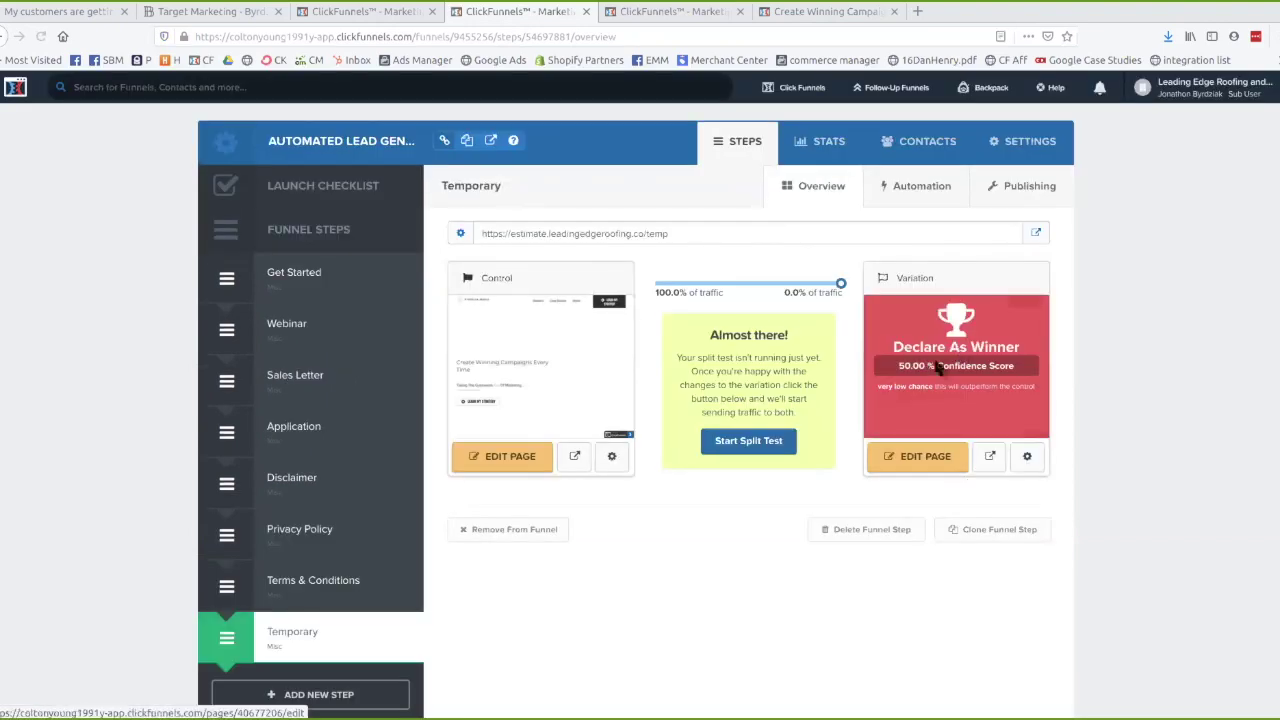
pyautogui.click(938, 368)
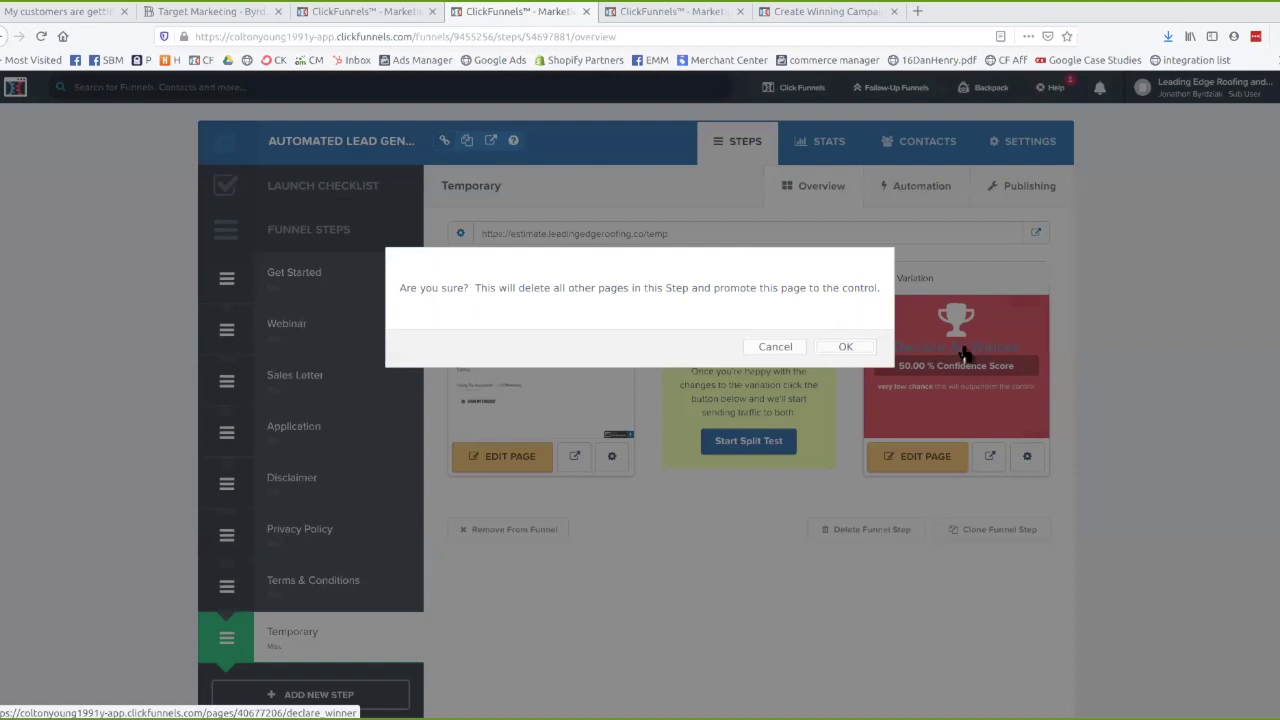
pyautogui.press('Return')
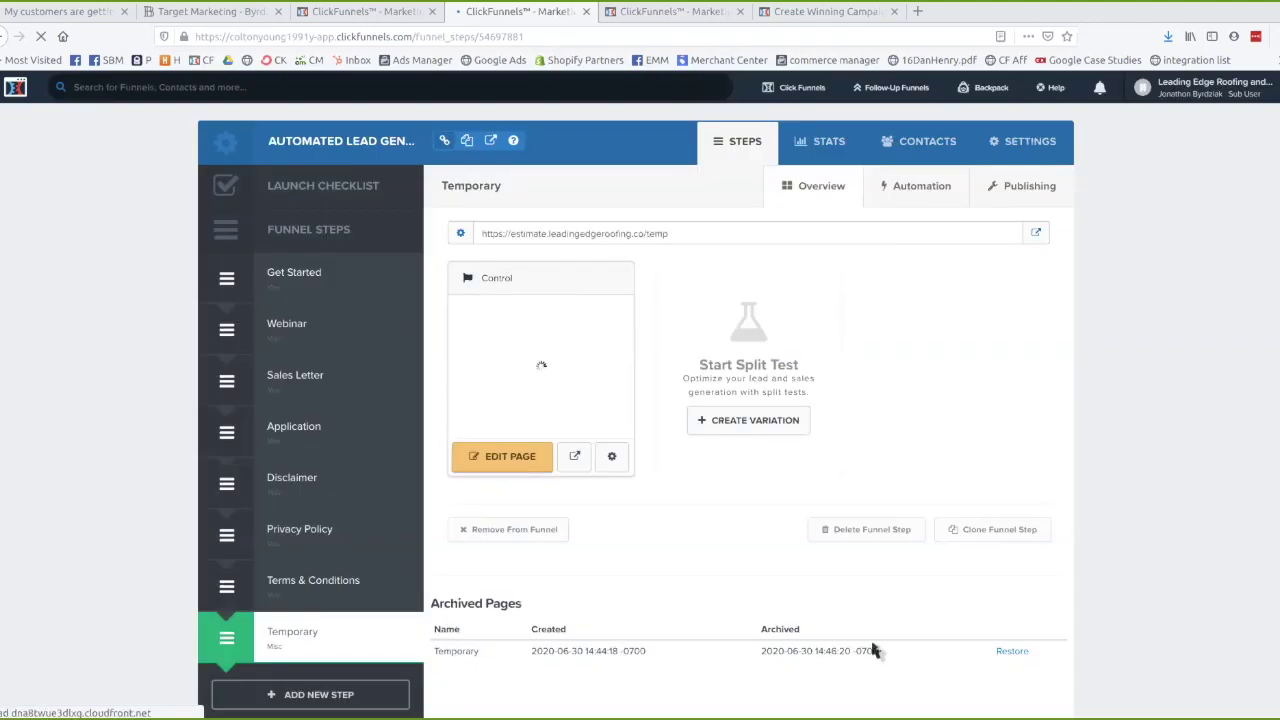
pyautogui.moveTo(872, 650); pyautogui.dragTo(897, 621)
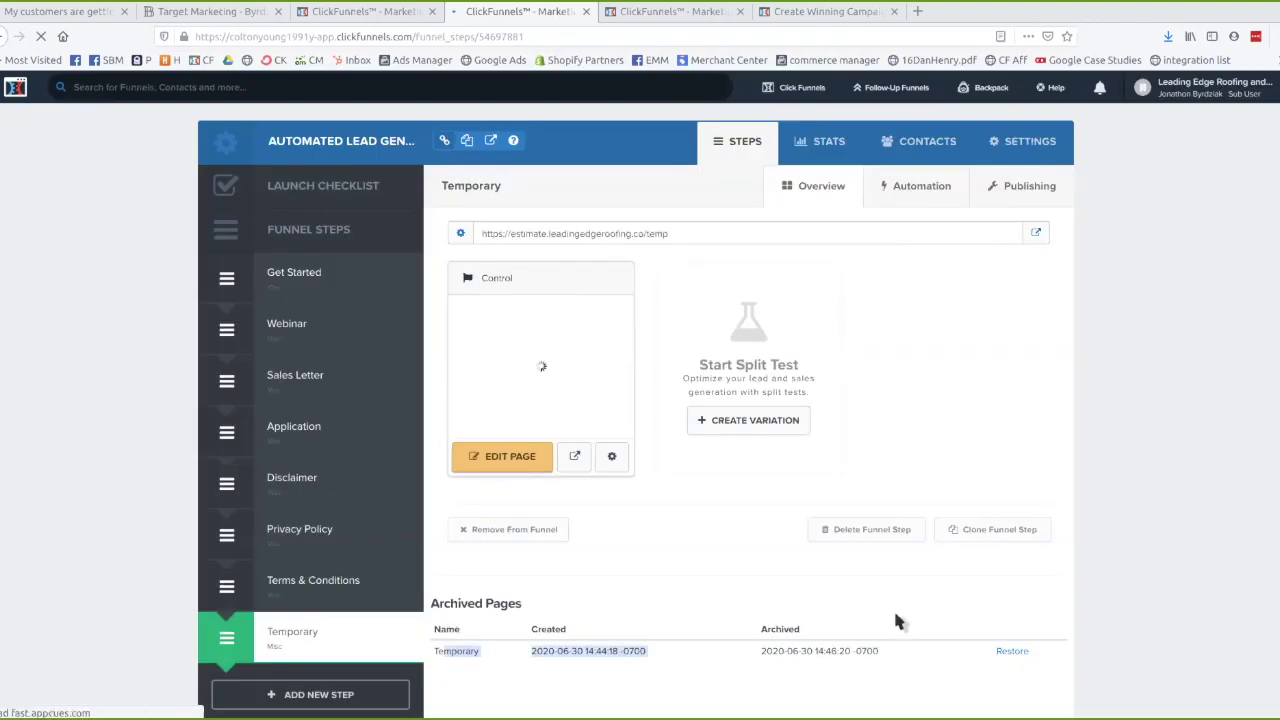
pyautogui.click(560, 378)
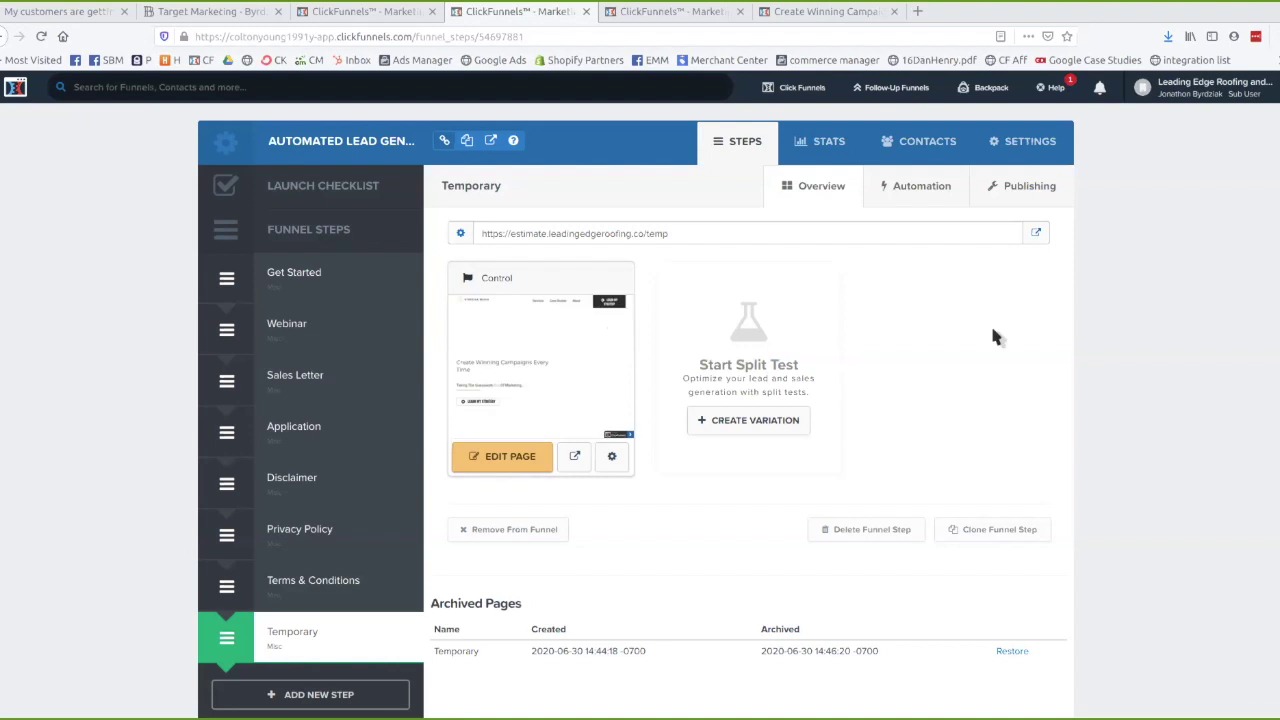
pyautogui.click(474, 533)
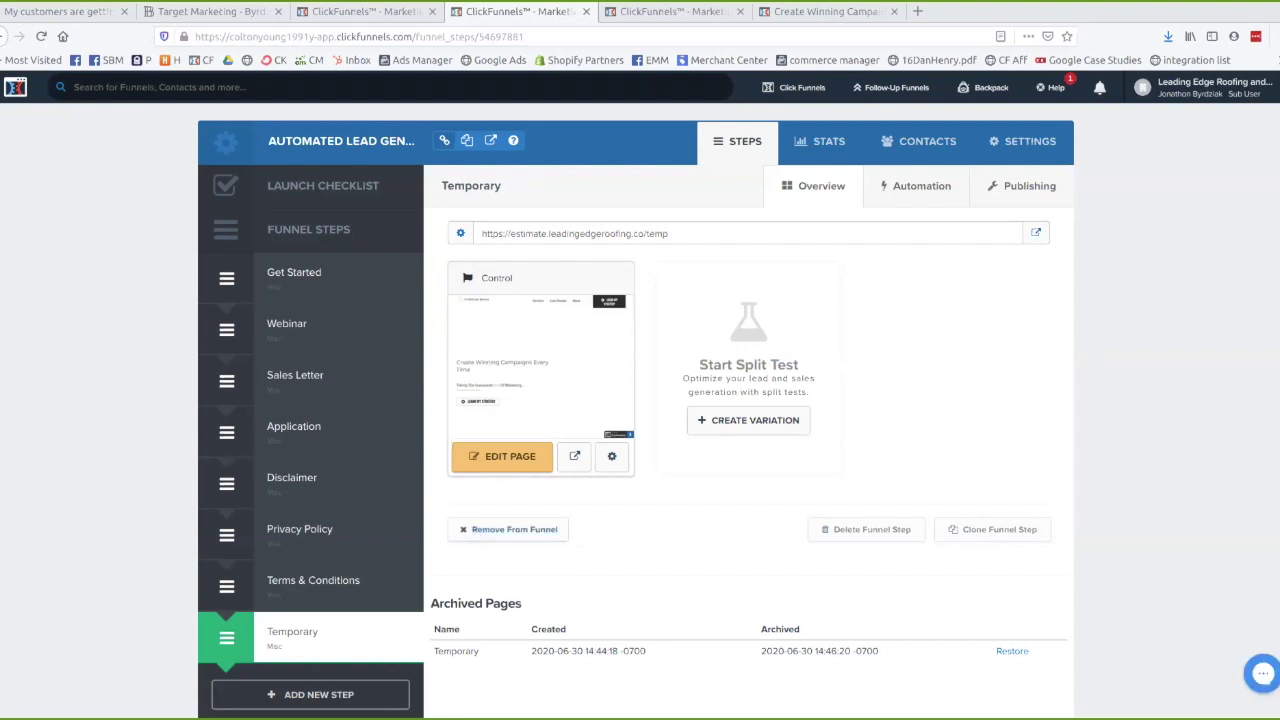
# Add a new funnel step named "order", leaving its path empty
pyautogui.click(310, 694)
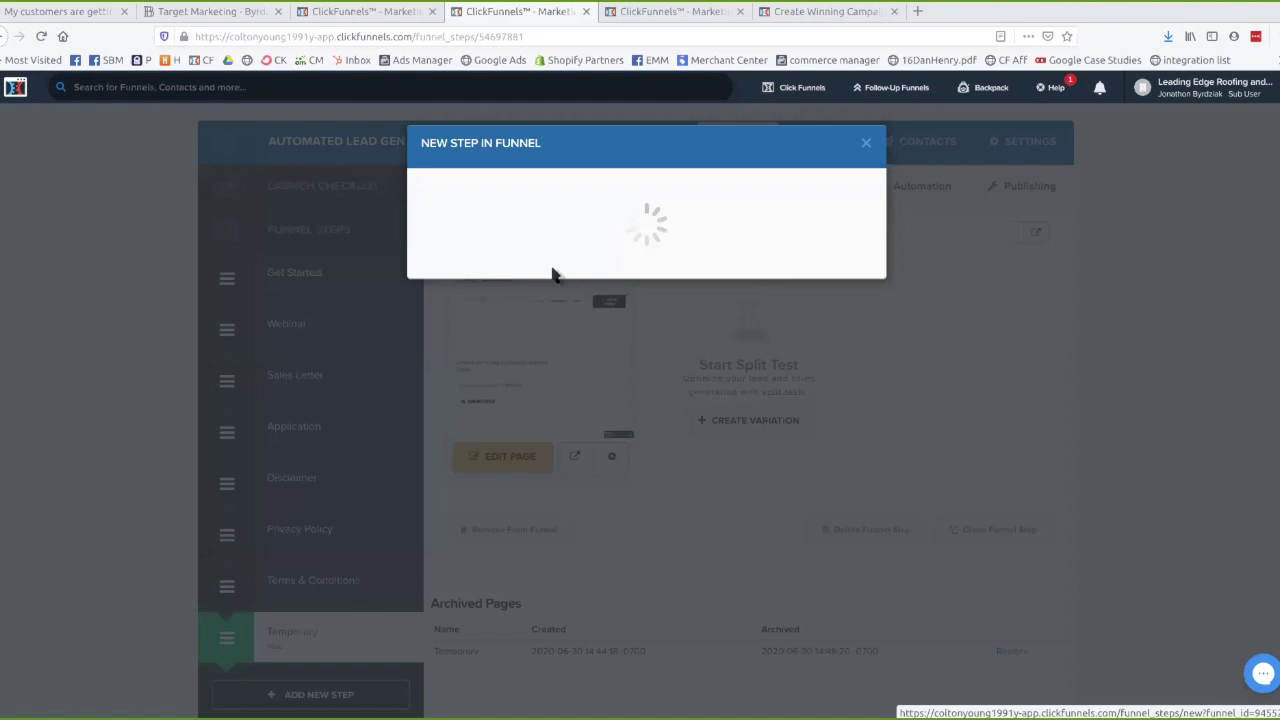
pyautogui.write('order')
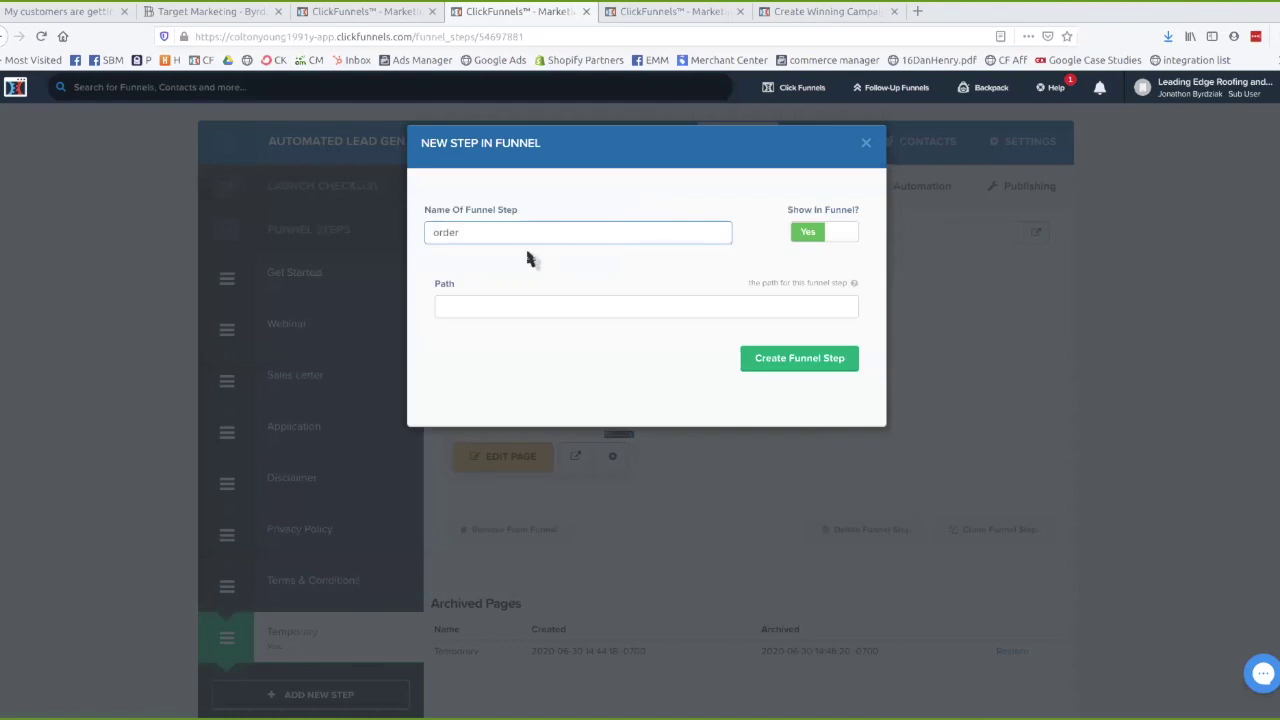
pyautogui.click(805, 367)
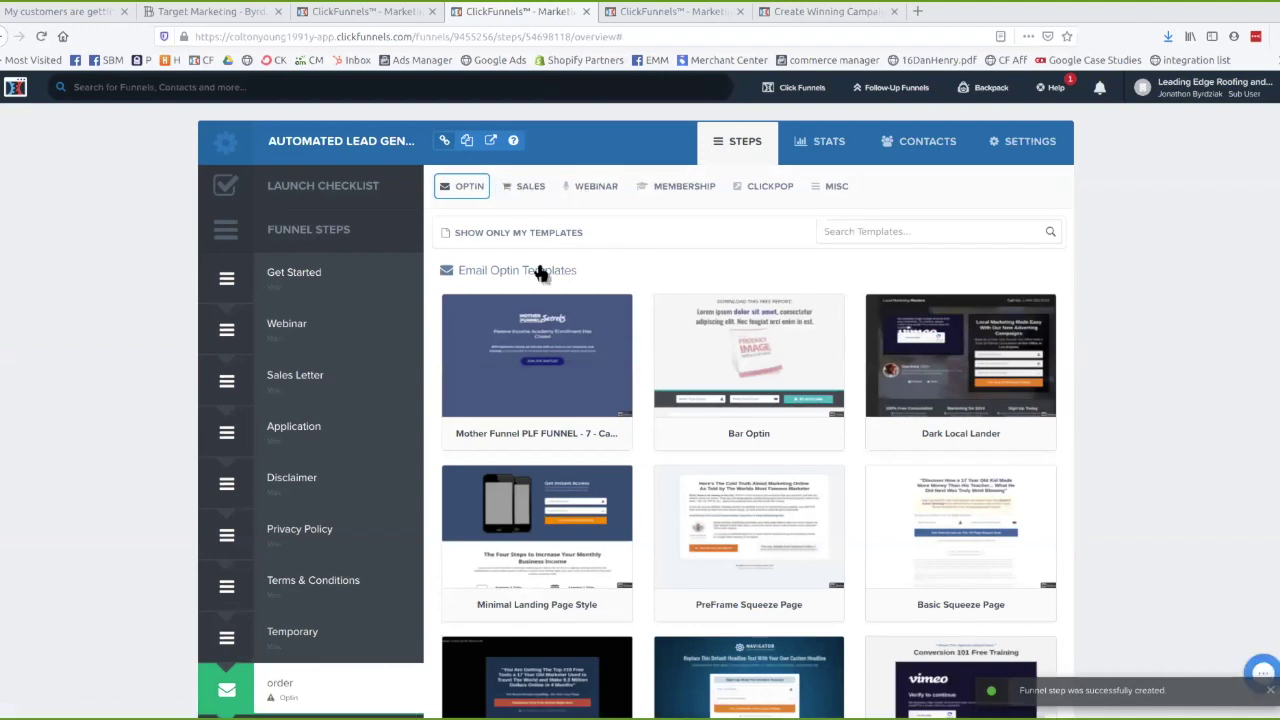
# Apply the "TWO STEP TRIP WIRE - 4 - Order" template from the Order Form sales templates to the order step
pyautogui.click(530, 186)
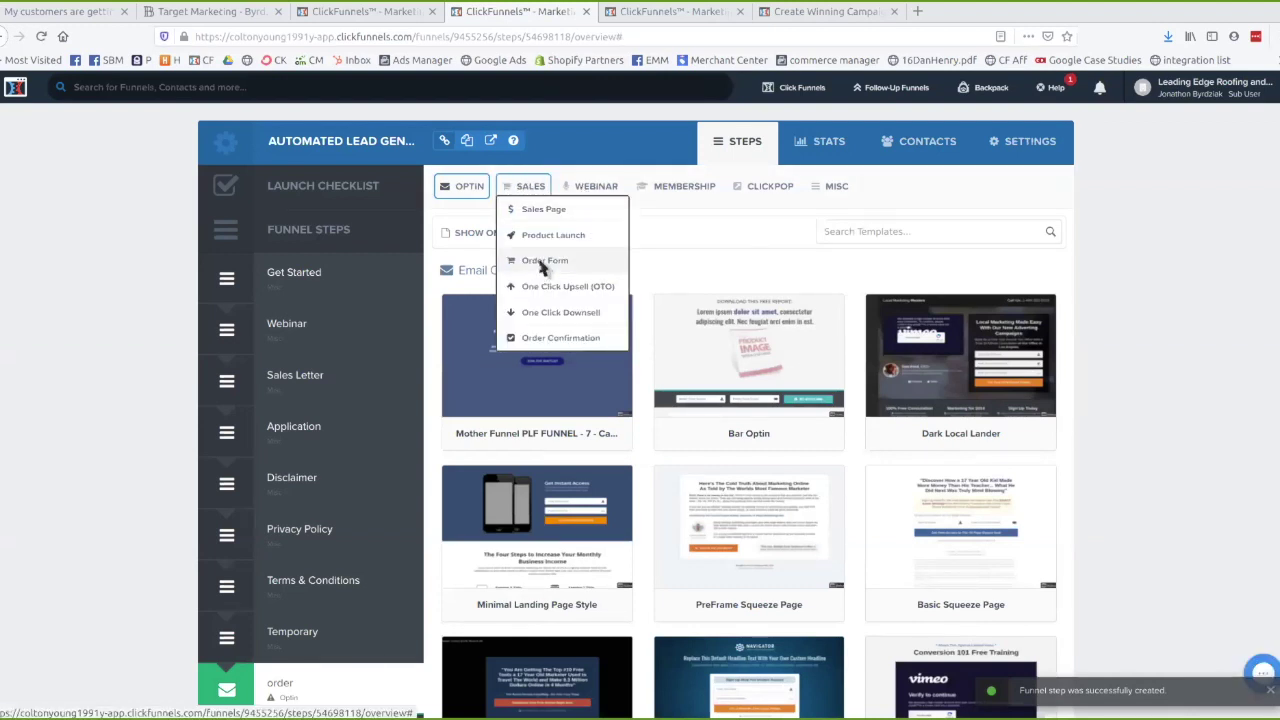
pyautogui.click(543, 262)
pyautogui.scroll(-1, 785, 355)
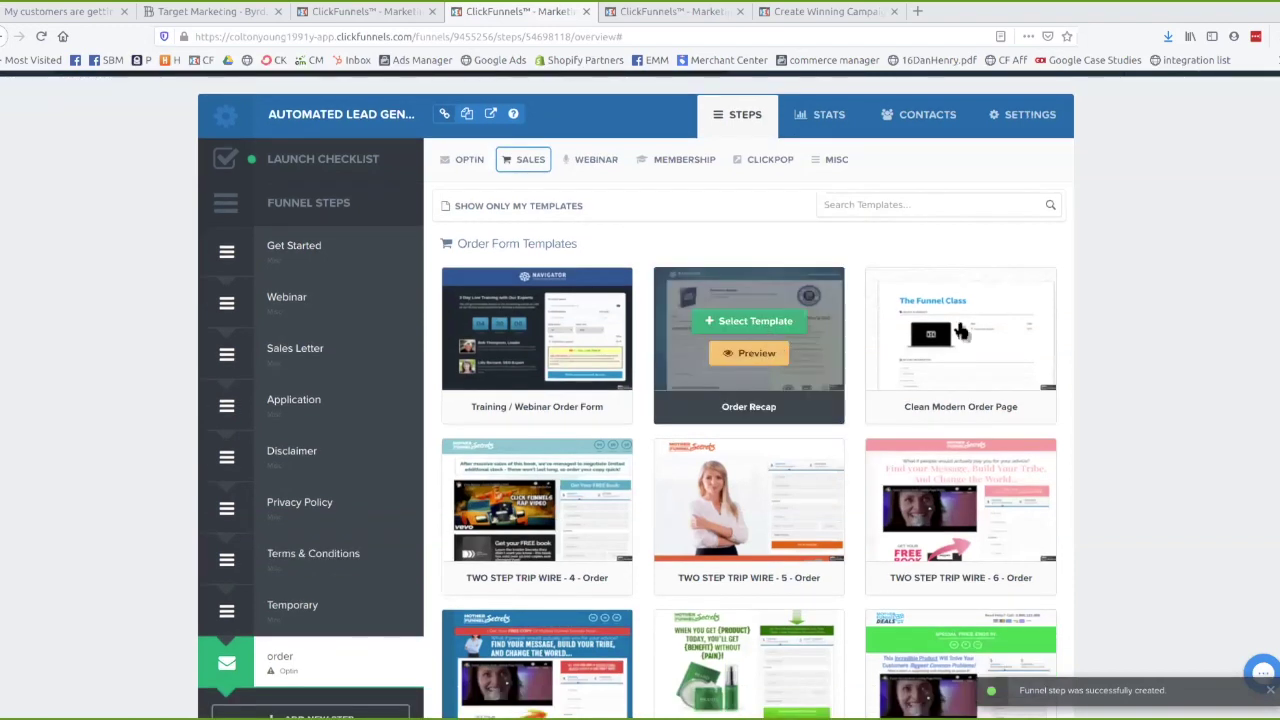
pyautogui.click(562, 486)
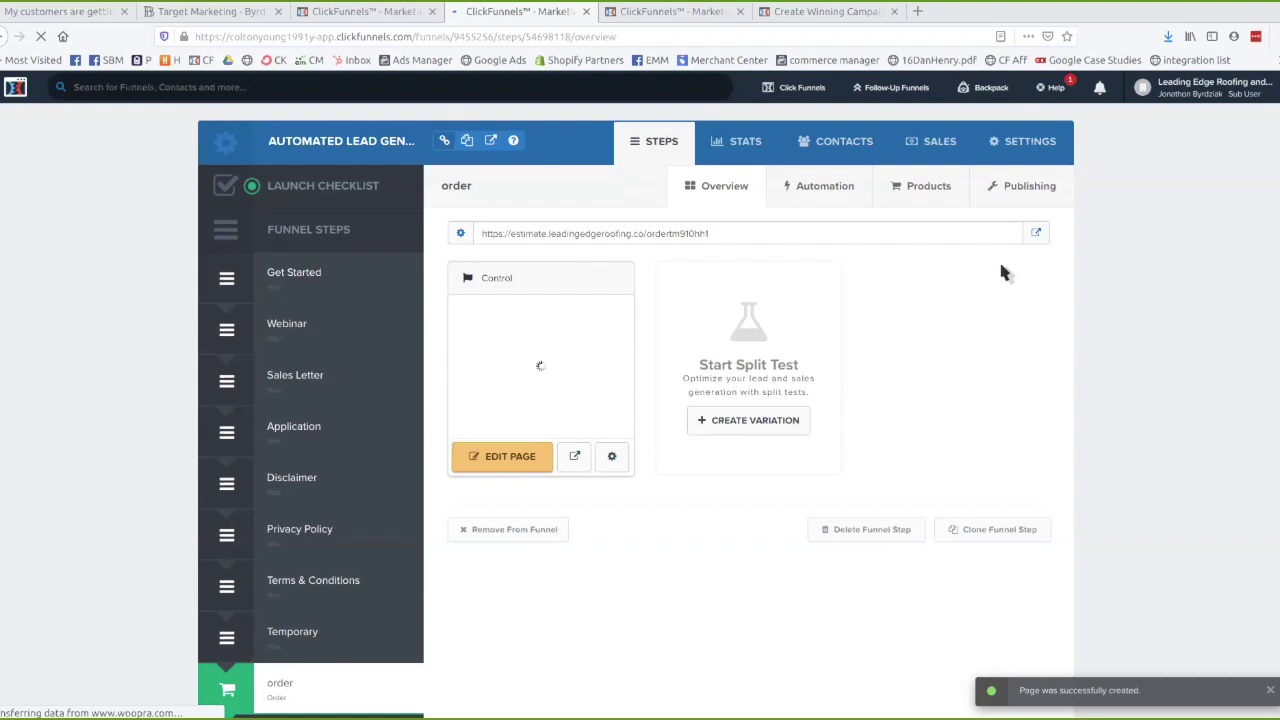
# Examine the order elements available for the order page in the page editor and exit the editor without adding any
pyautogui.click(502, 466)
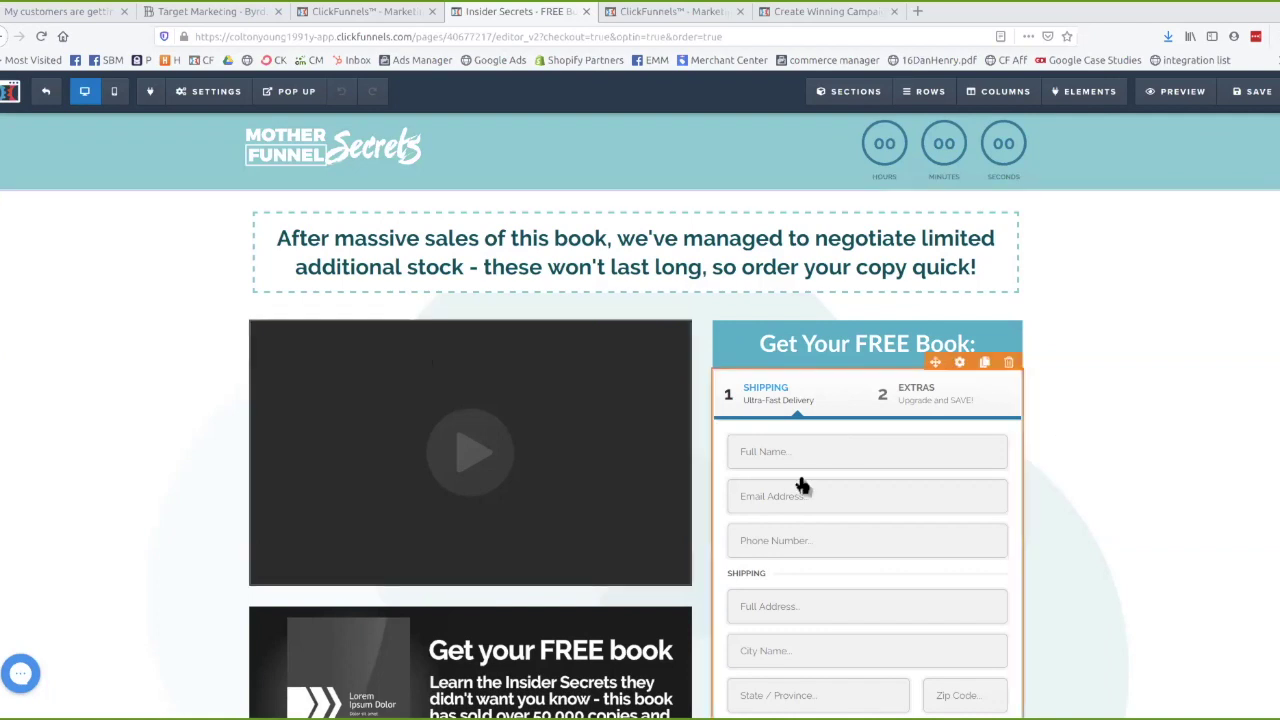
pyautogui.click(1097, 100)
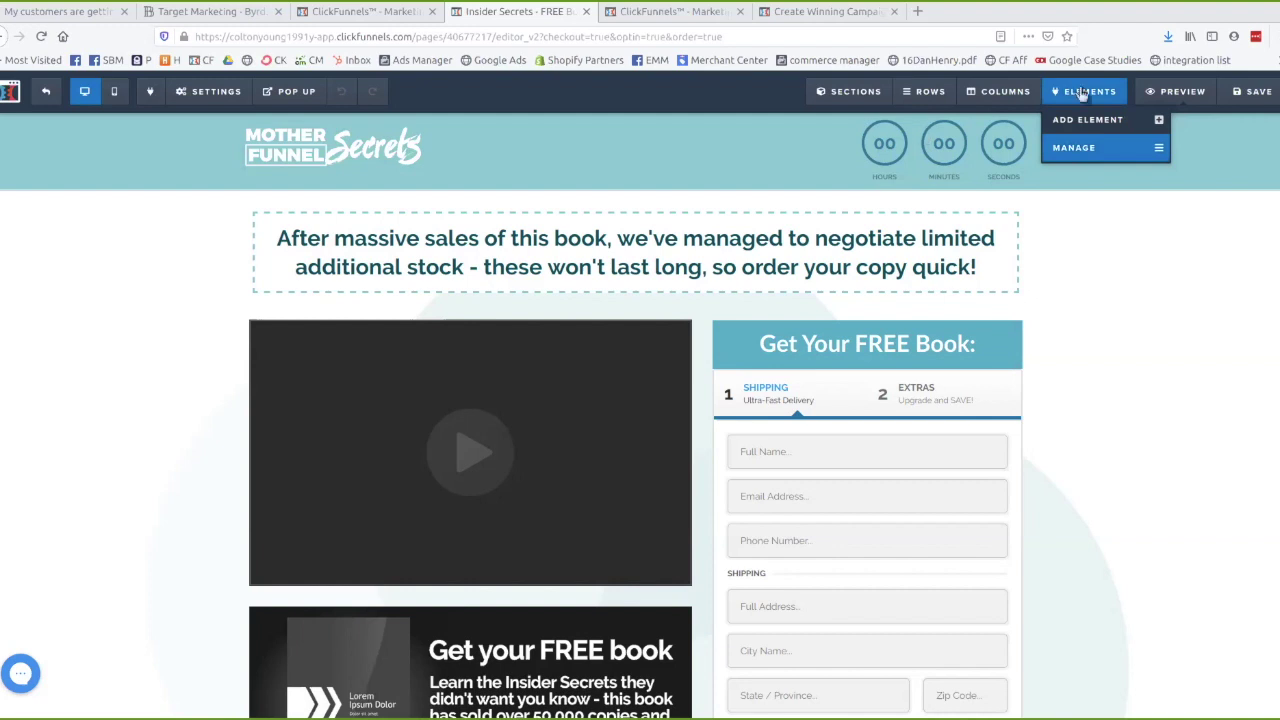
pyautogui.click(1073, 147)
pyautogui.click(1088, 91)
pyautogui.click(1081, 121)
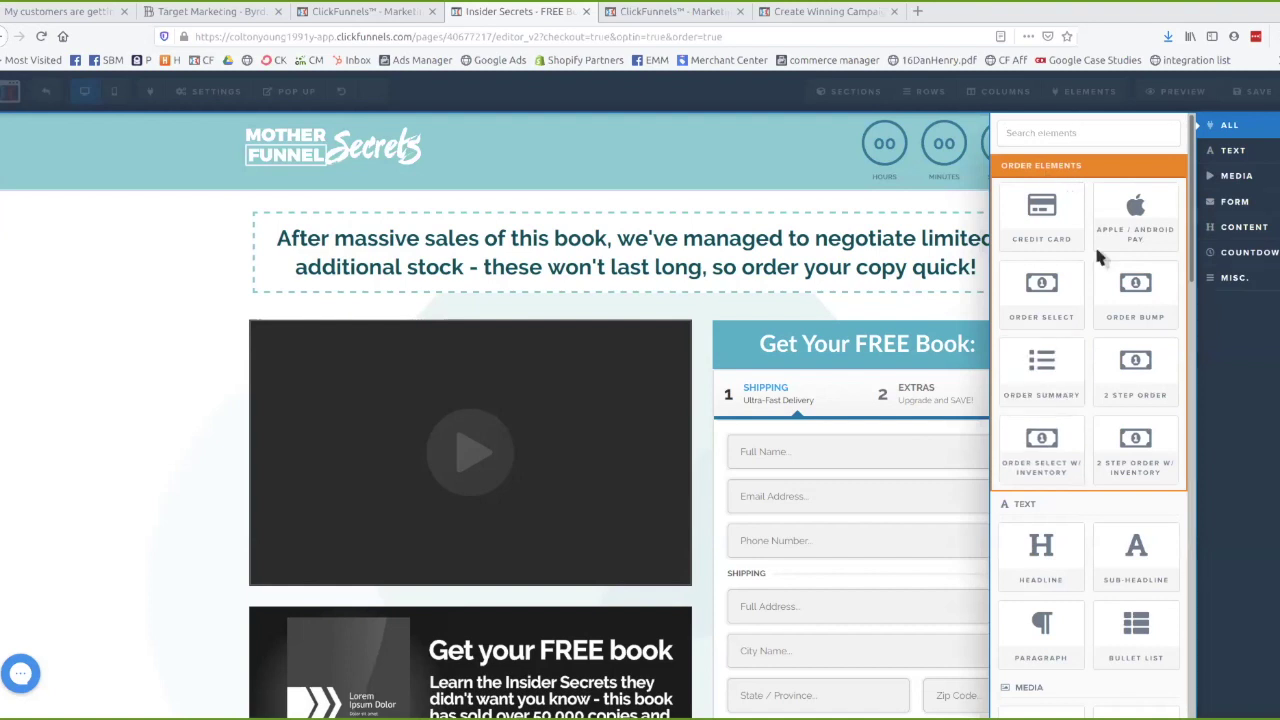
pyautogui.moveTo(1020, 228); pyautogui.dragTo(1111, 205)
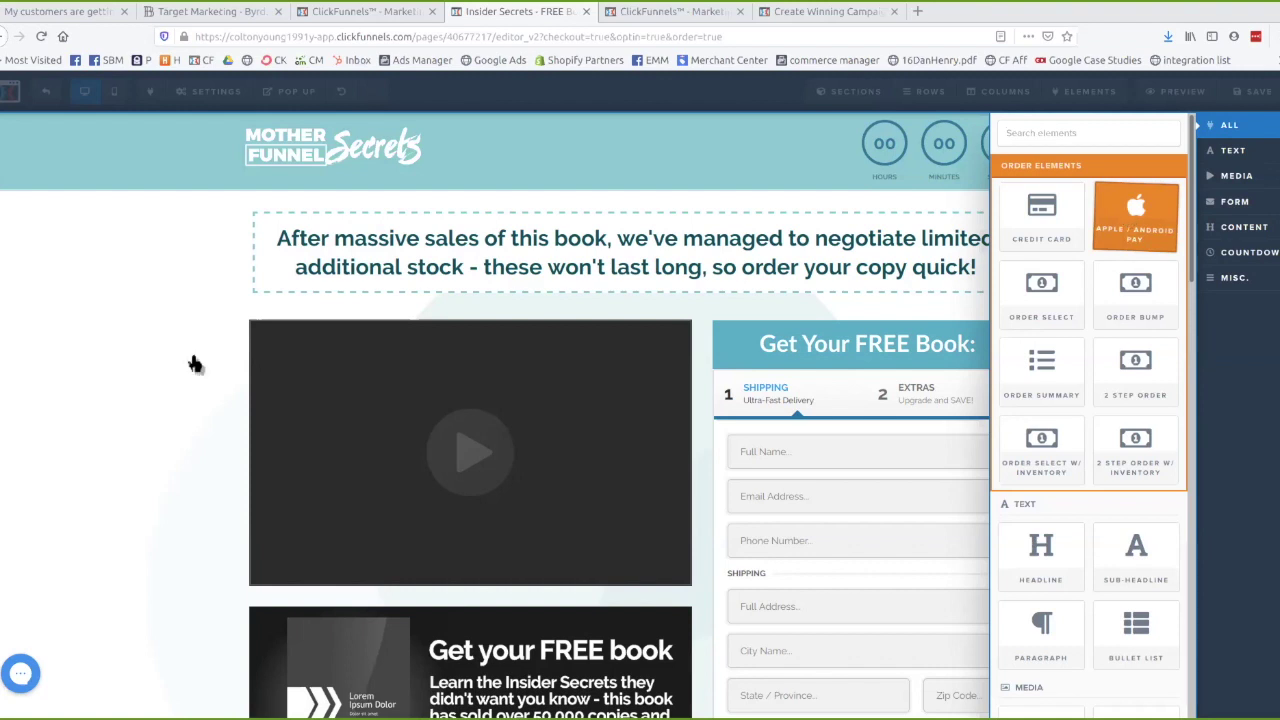
pyautogui.click(788, 196)
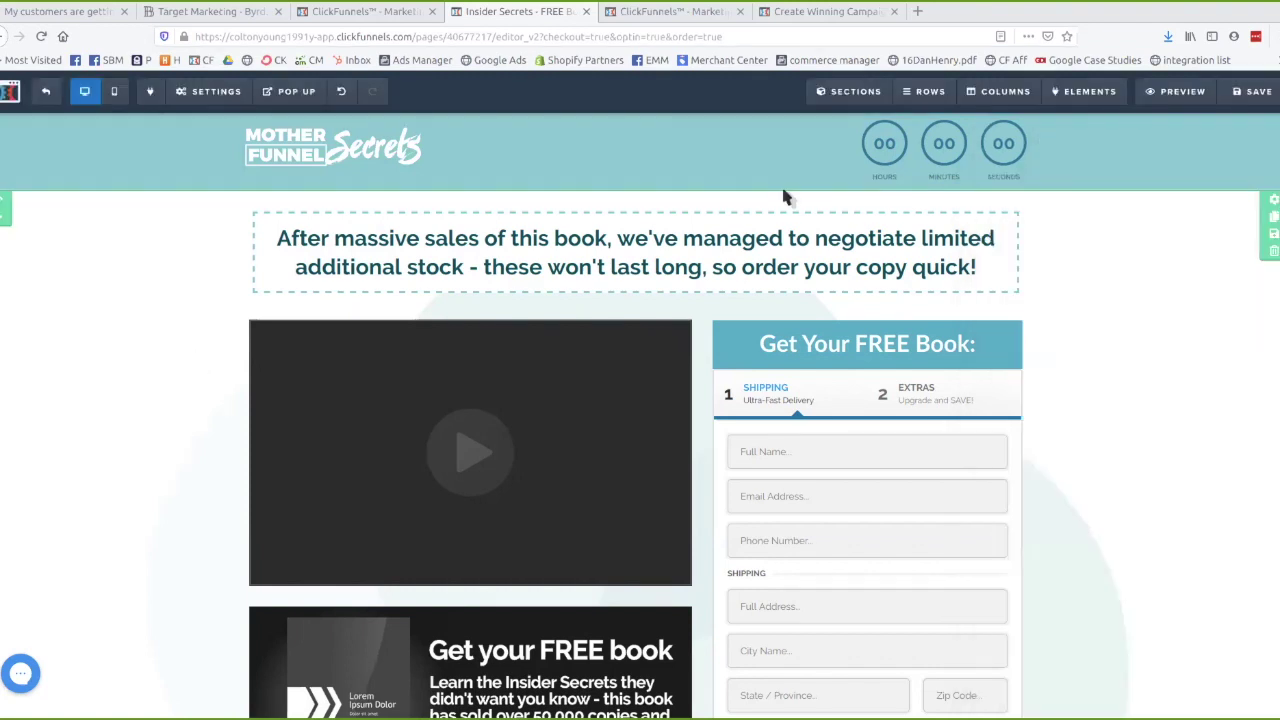
pyautogui.click(45, 96)
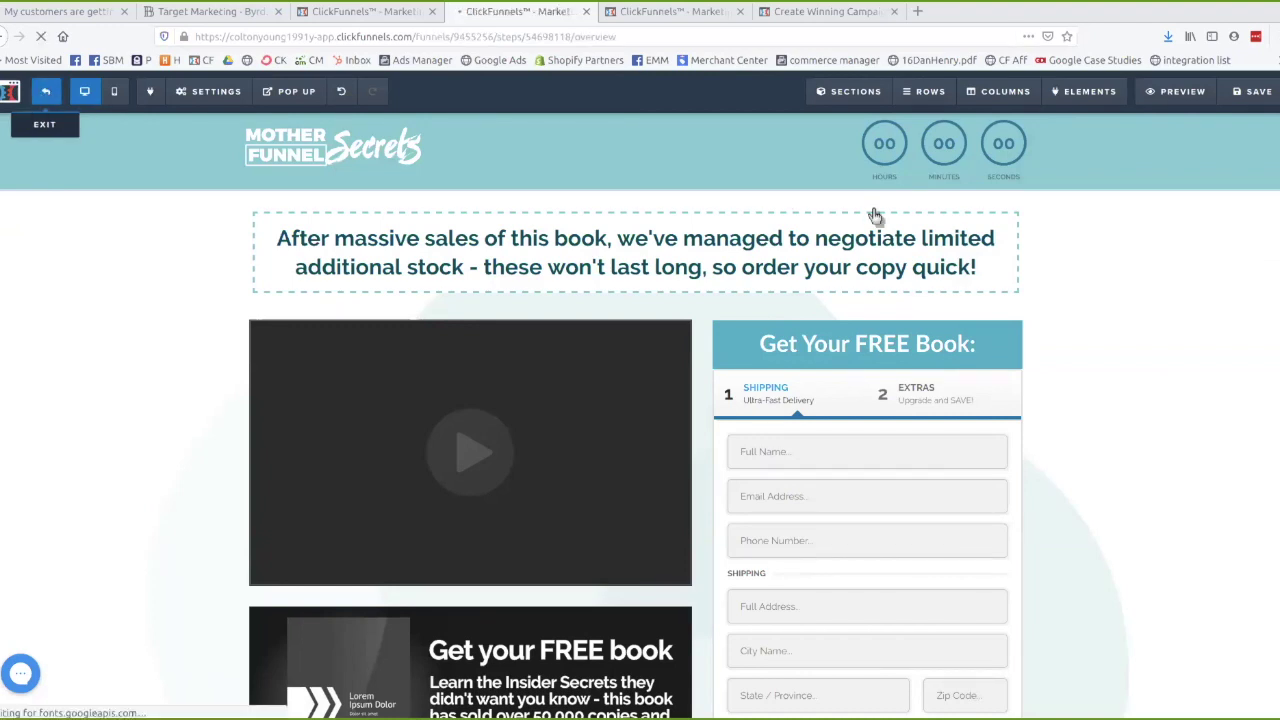